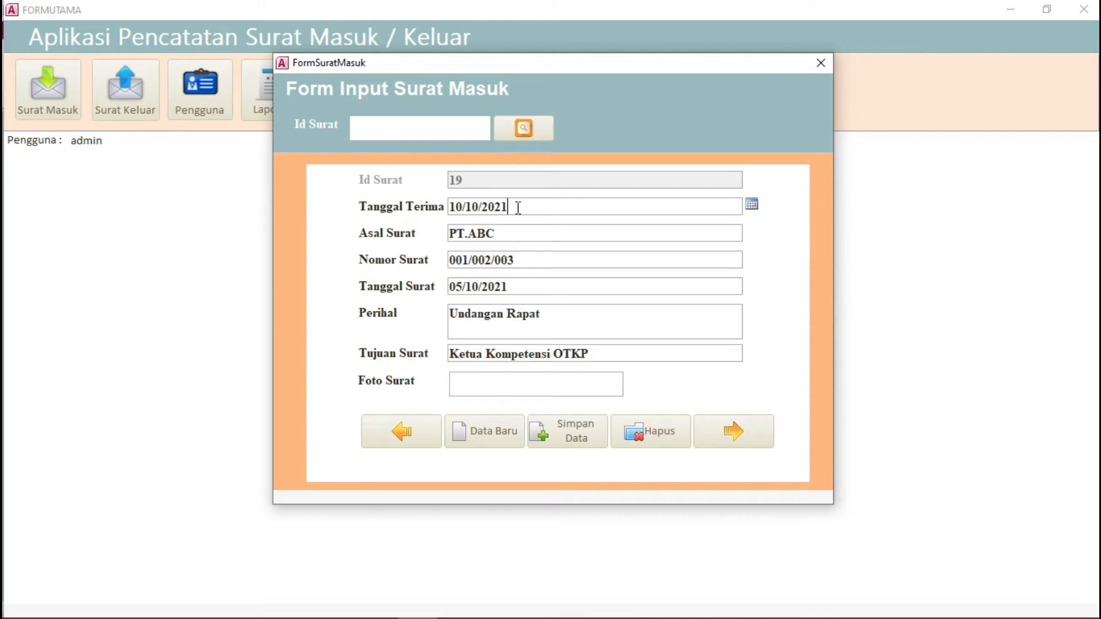
left_click(752, 206)
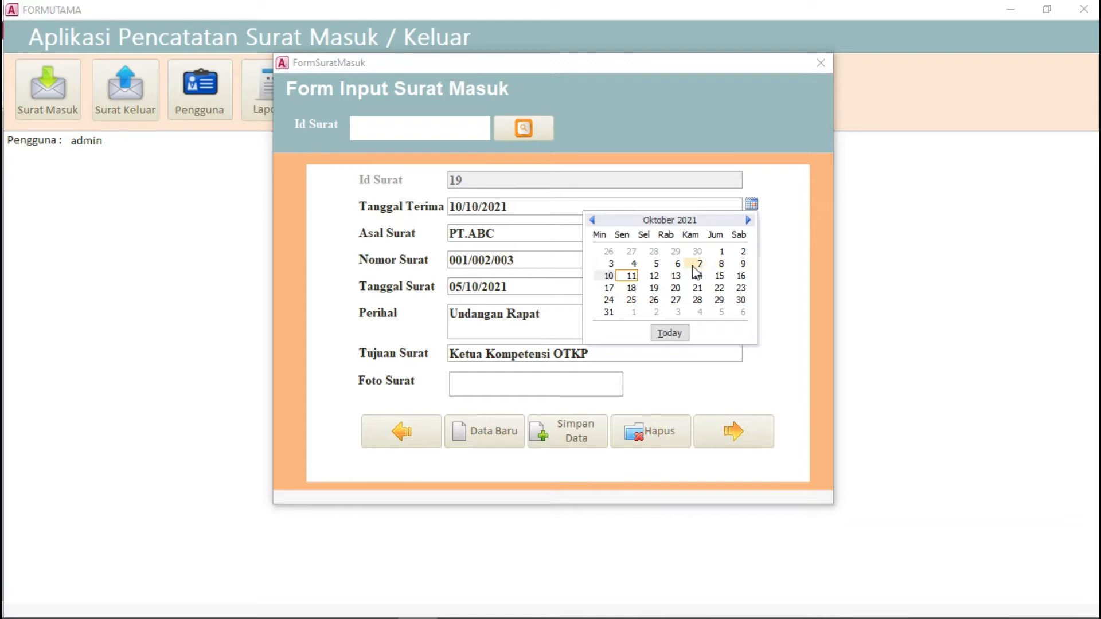
left_click(609, 276)
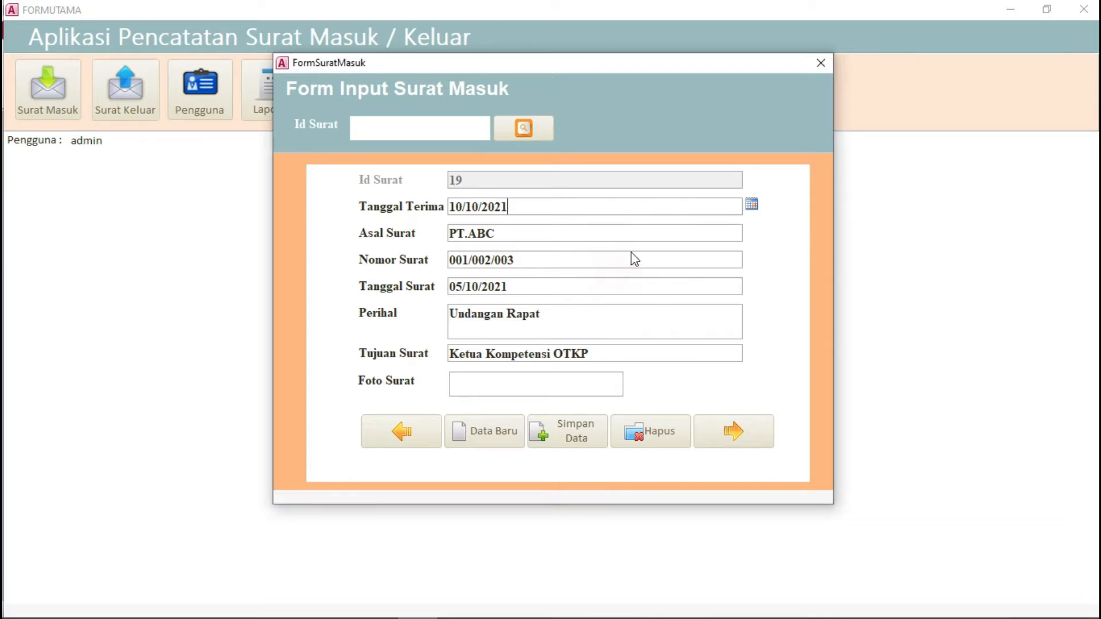
left_click(504, 234)
left_click(512, 260)
left_click(520, 288)
left_click(752, 286)
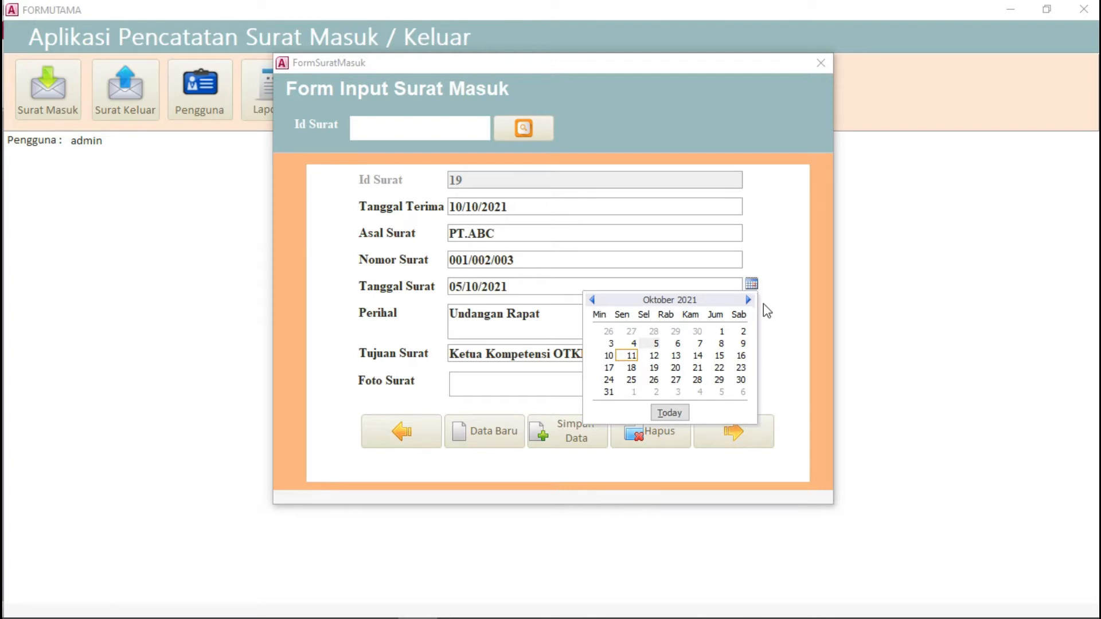
left_click(769, 311)
left_click(559, 314)
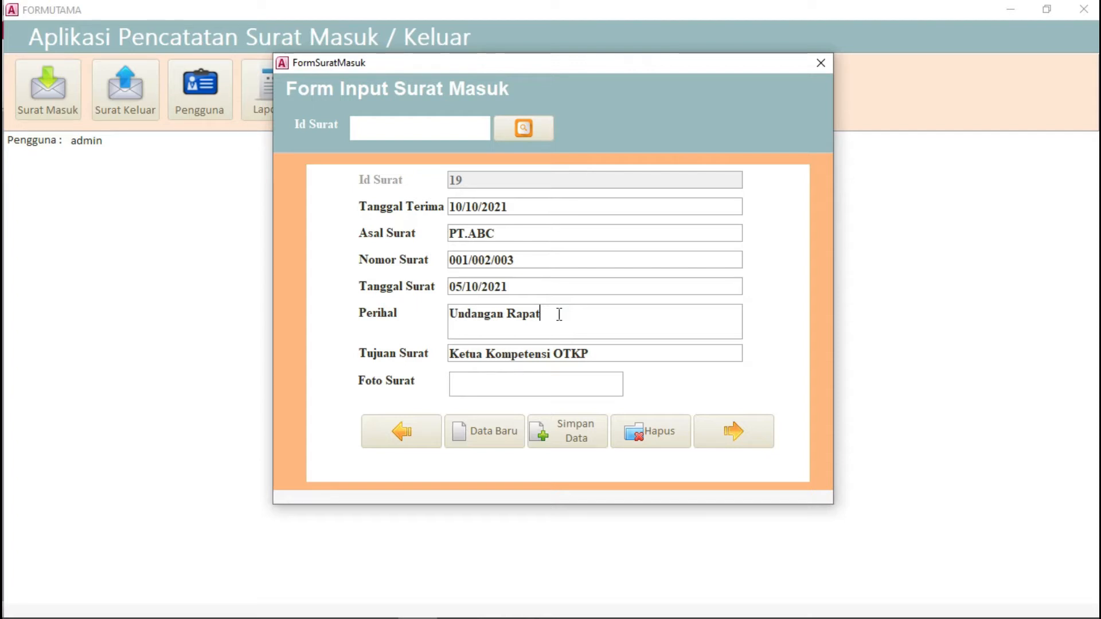
left_click(591, 353)
left_click(527, 385)
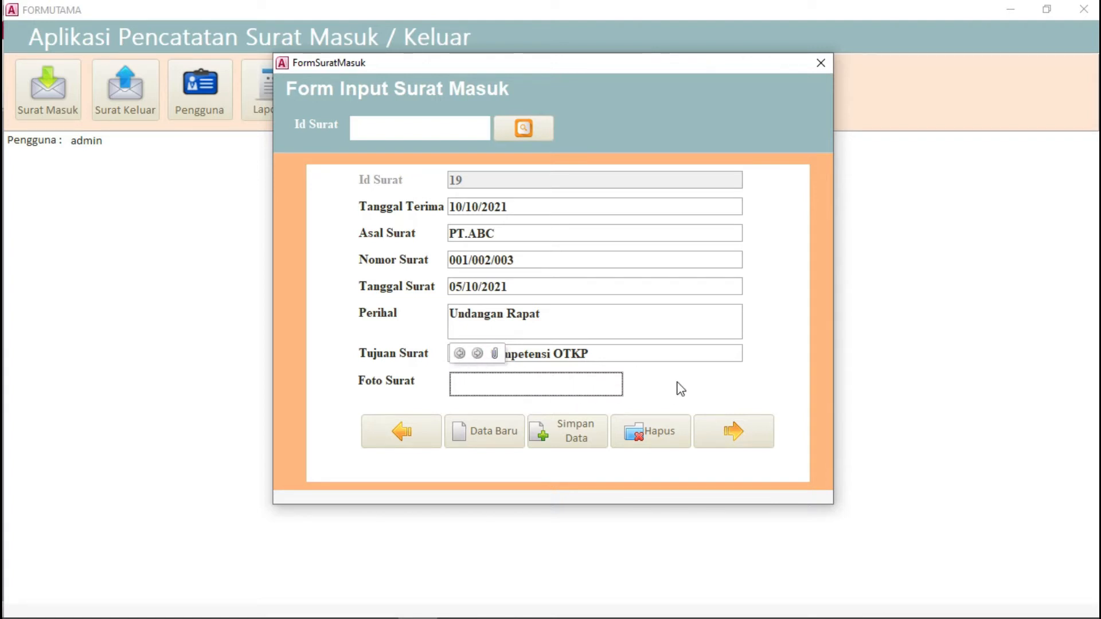
Step: Attach contoh surat masuk.jpg from E:\DATA JURUSAN\APLIKASI\APLIKASI SURAT MENYURAT to letter 19's Foto Surat
left_click(492, 355)
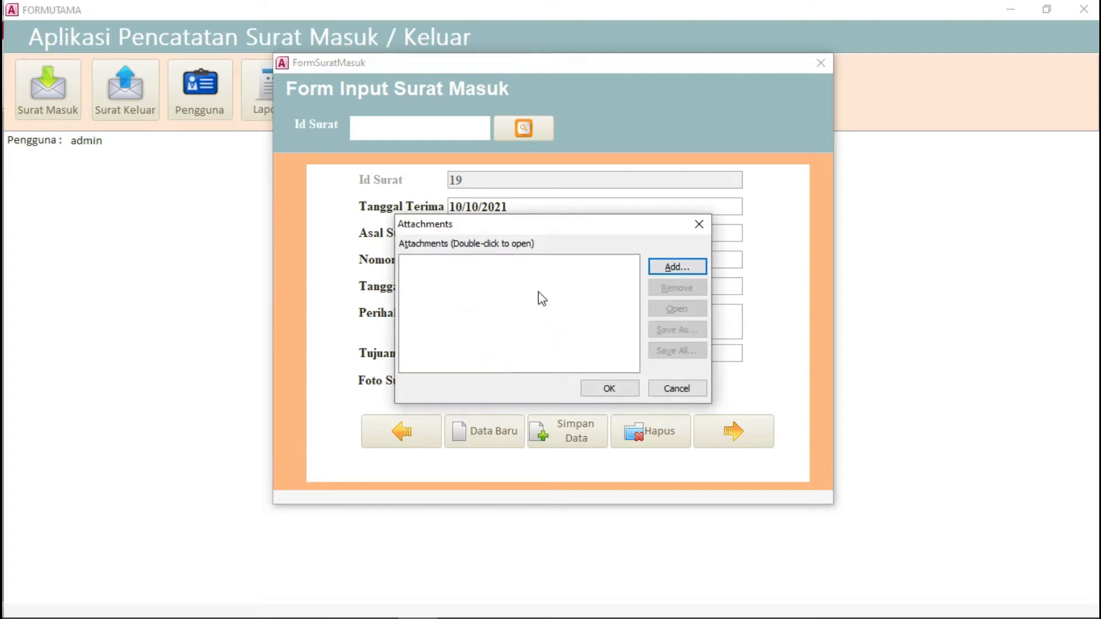
left_click(703, 272)
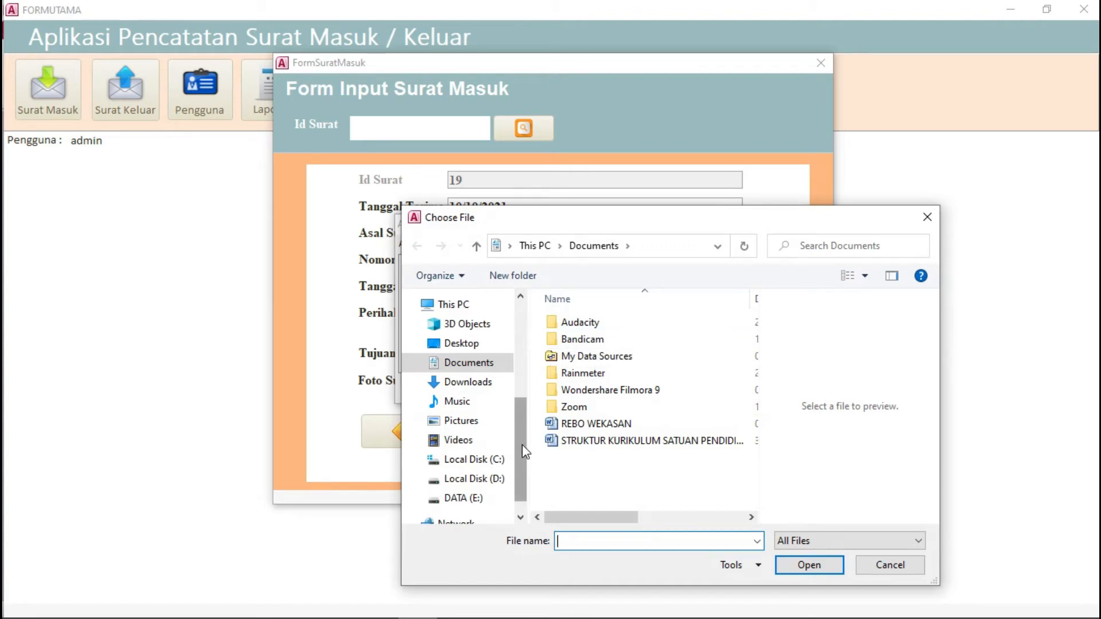
left_click_drag(522, 443, 522, 454)
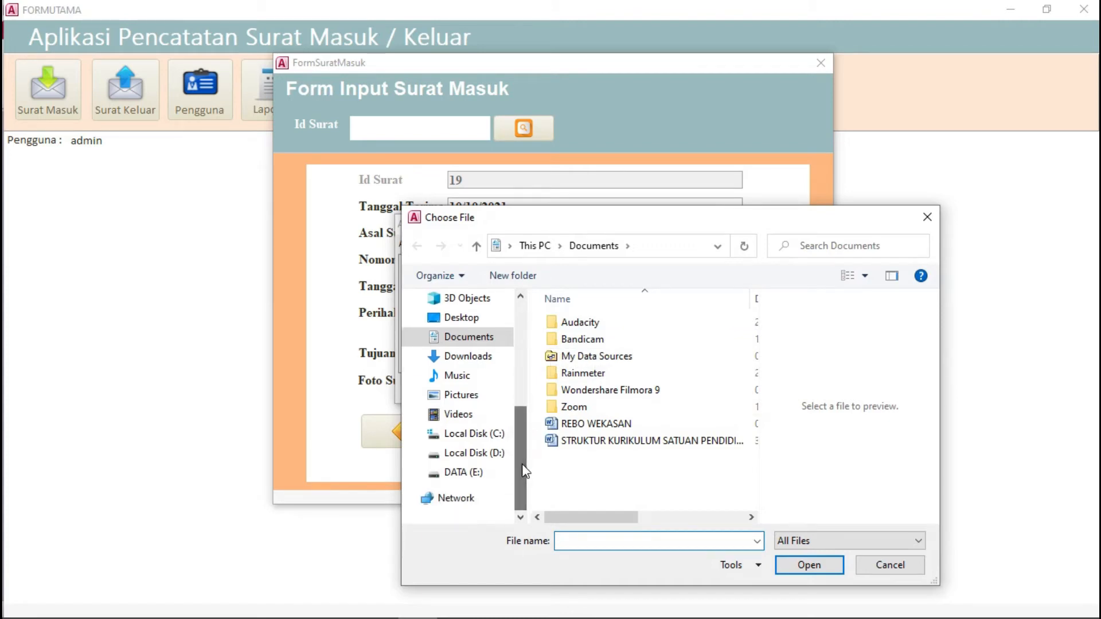
left_click(474, 477)
double_click(613, 344)
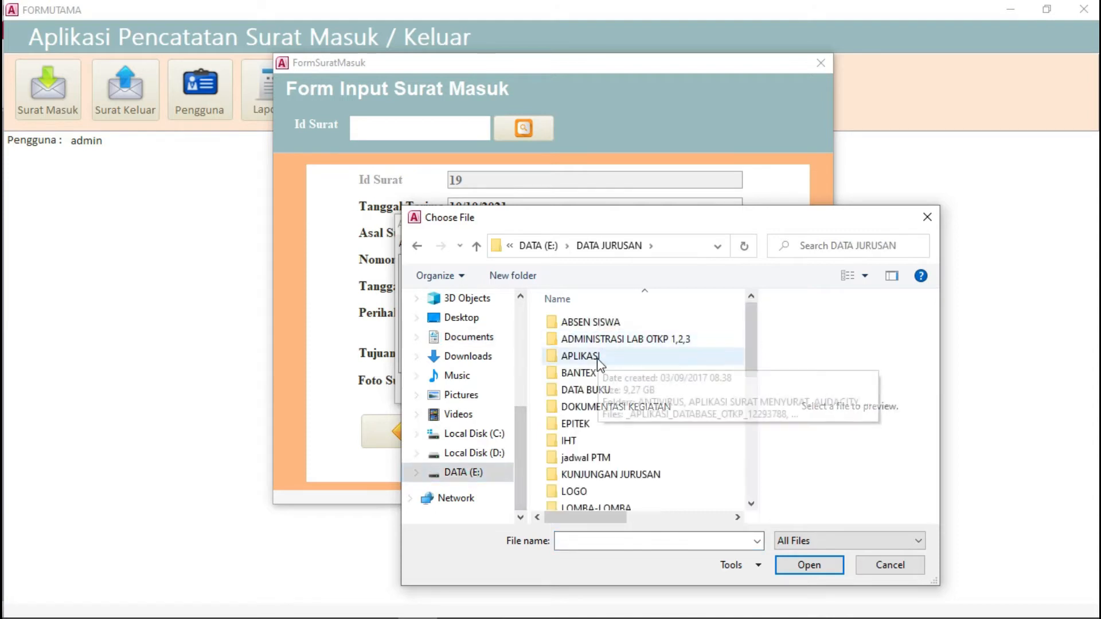
double_click(578, 357)
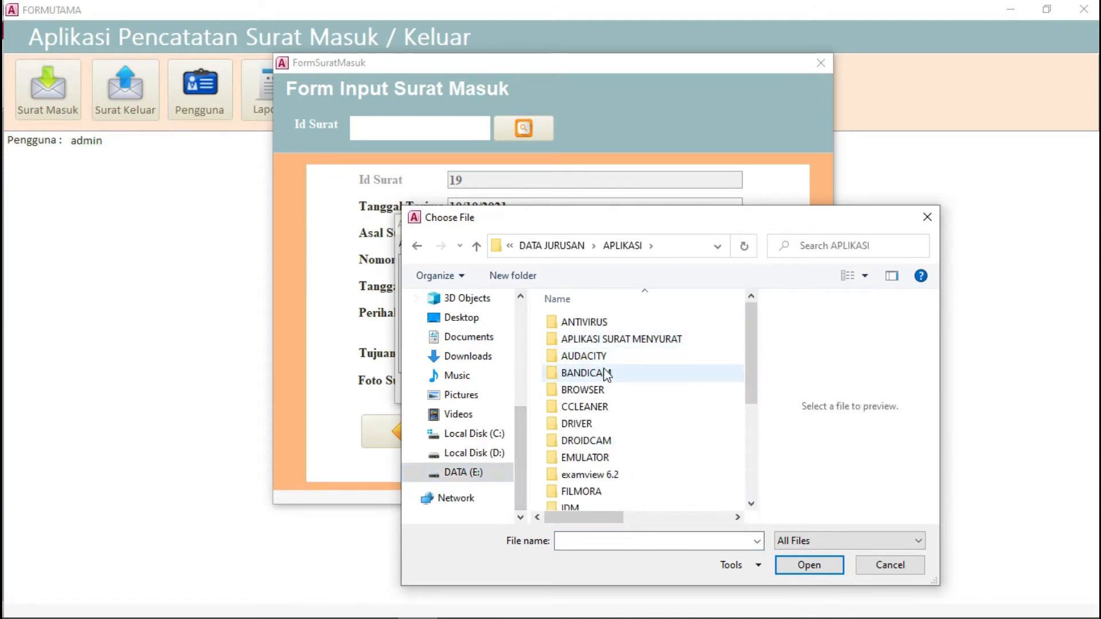
double_click(608, 343)
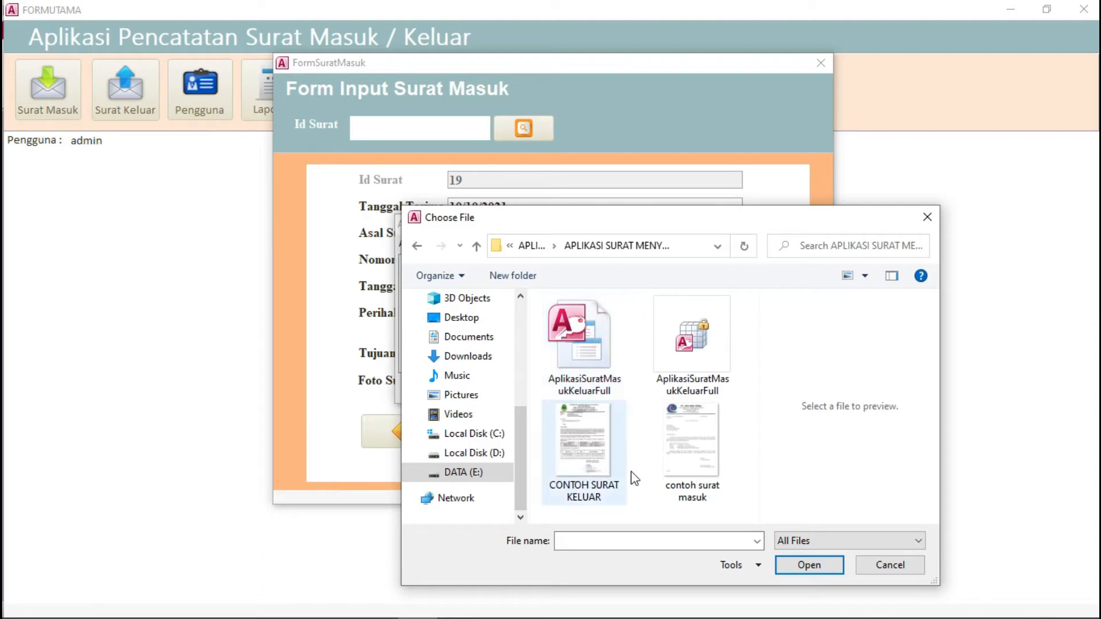
left_click(706, 459)
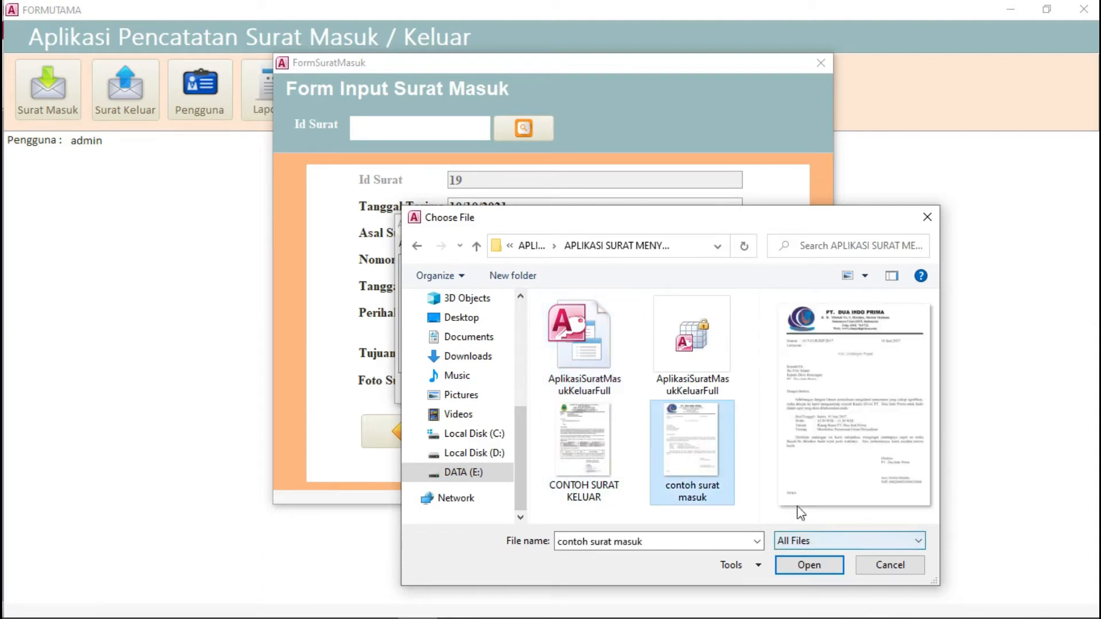
left_click(820, 567)
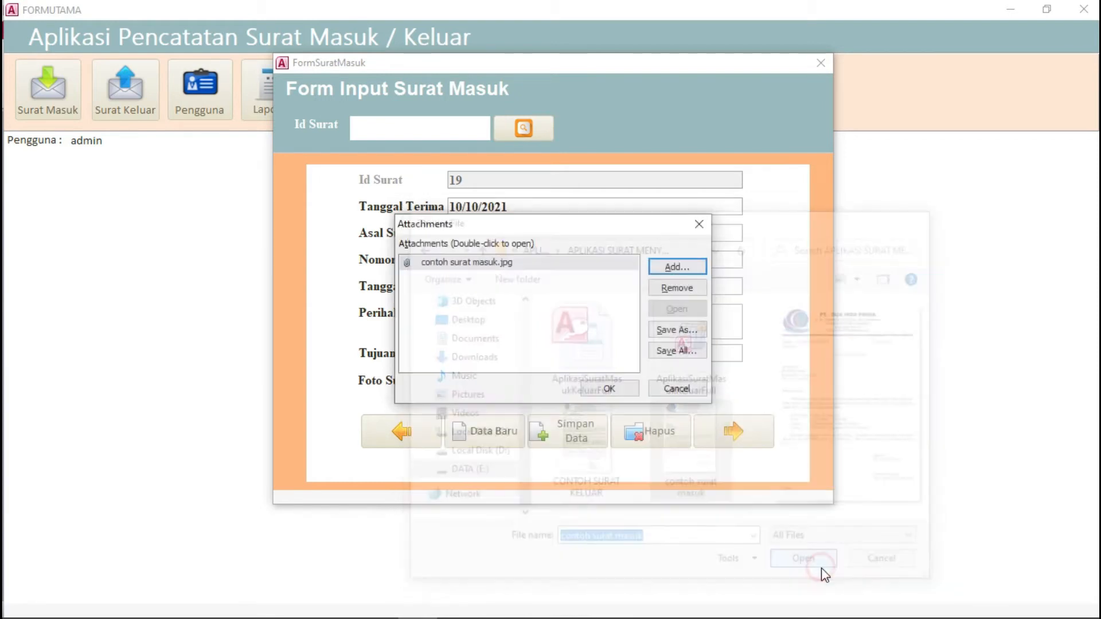
Step: Accept the Attachments list so letter 19's Foto Surat box shows the scan
left_click(609, 389)
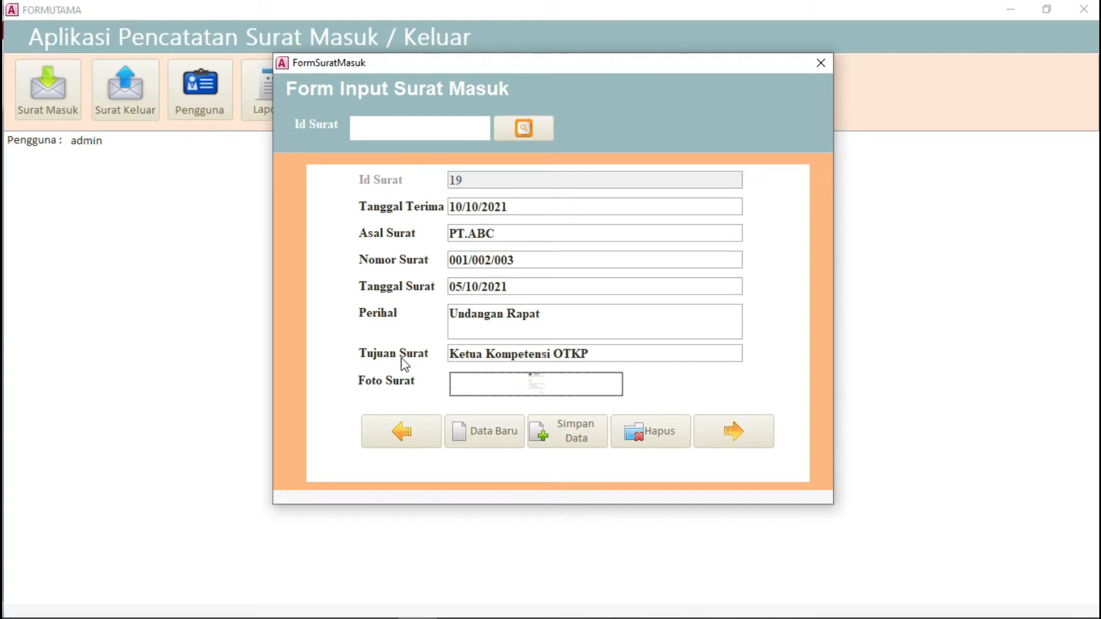
Step: Save letter 19 with Simpan Data and start the new record at Tanggal Terima
left_click(555, 436)
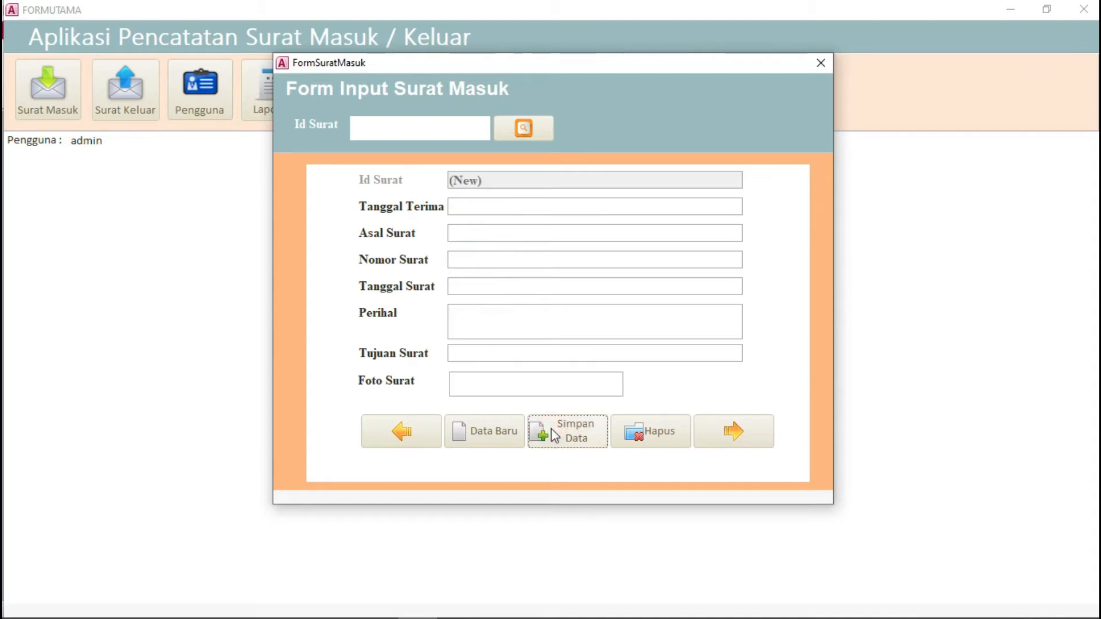
left_click(489, 207)
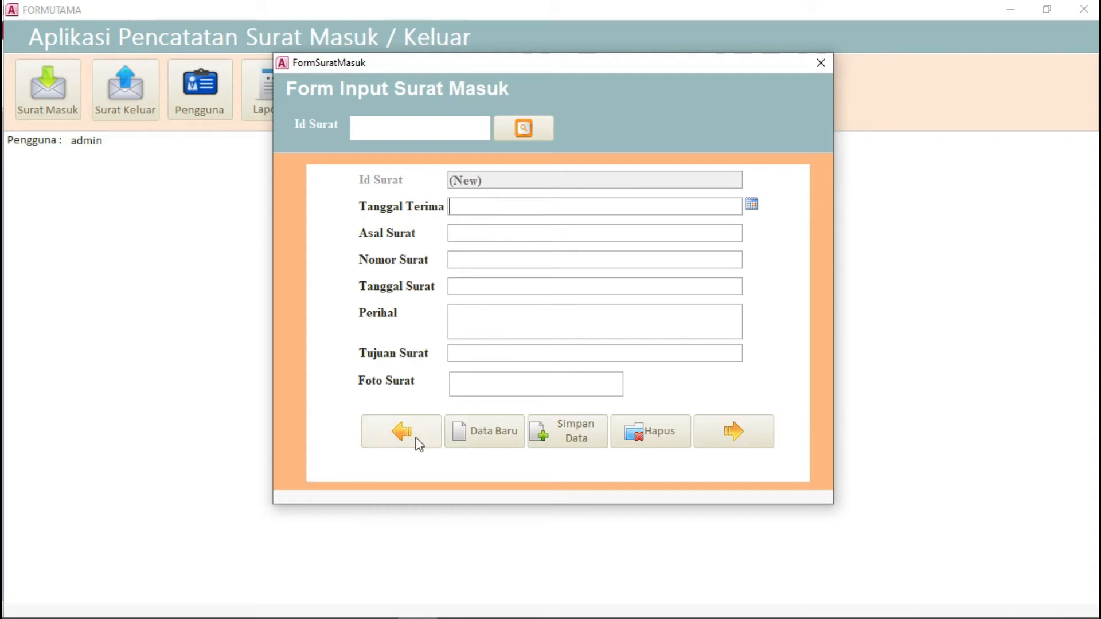
Step: Step back through the records to letter 19, dismissing the can't-go-to-record errors
left_click(402, 431)
left_click(402, 432)
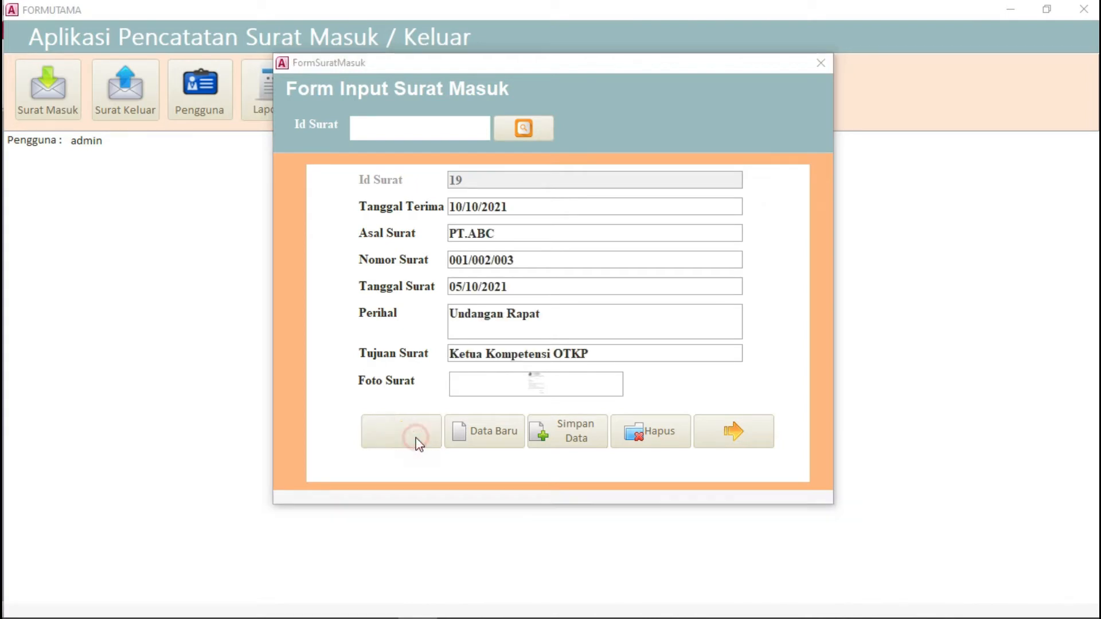
left_click(555, 255)
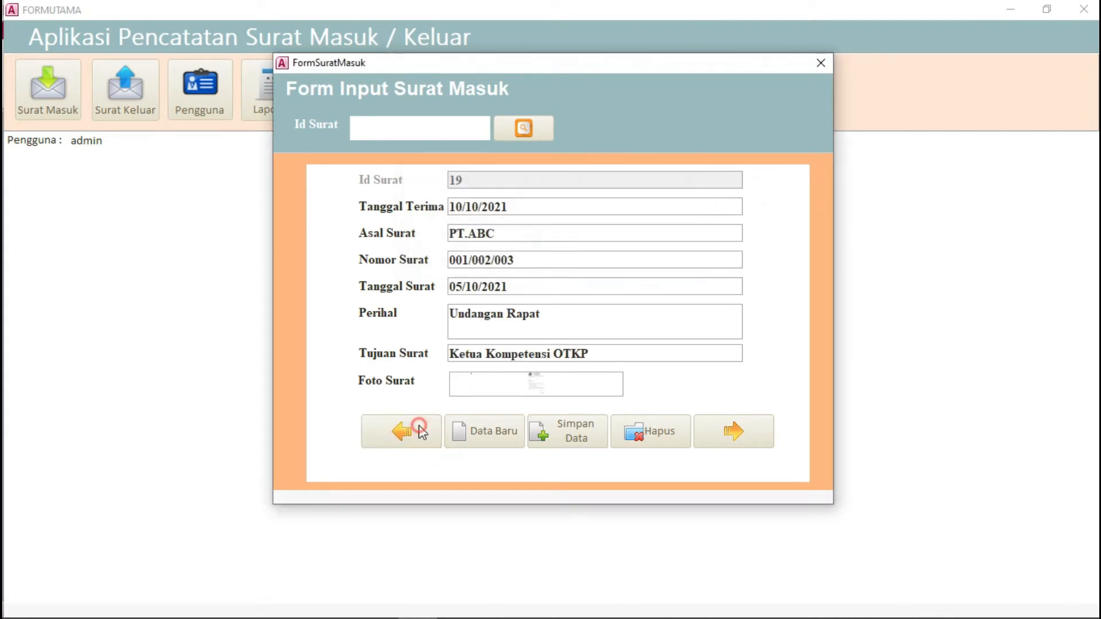
left_click(419, 428)
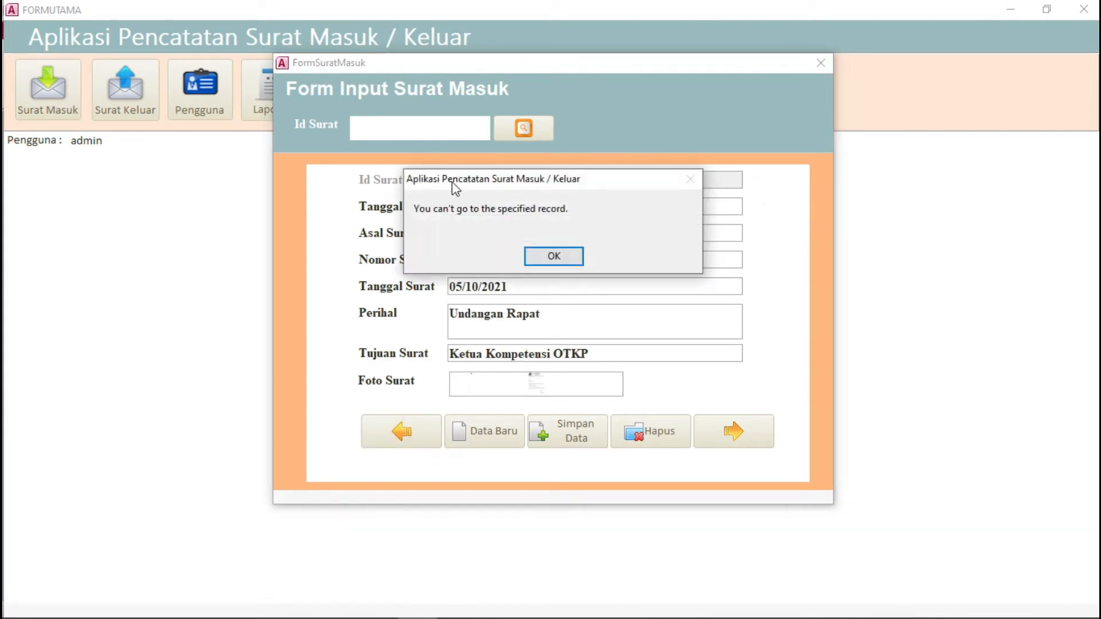
left_click(551, 258)
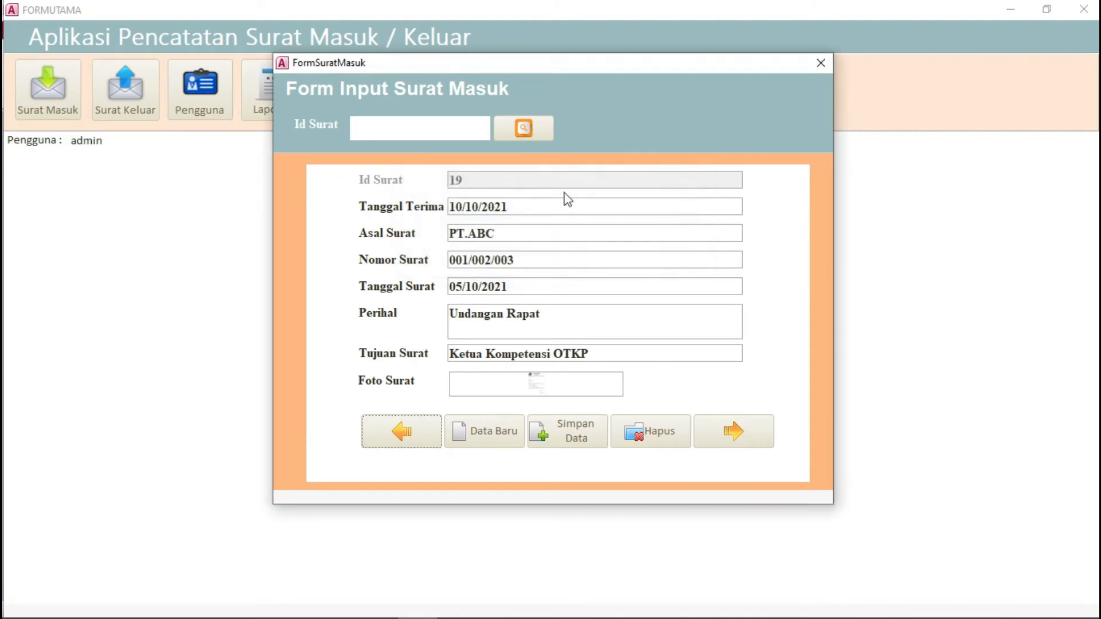
left_click(736, 440)
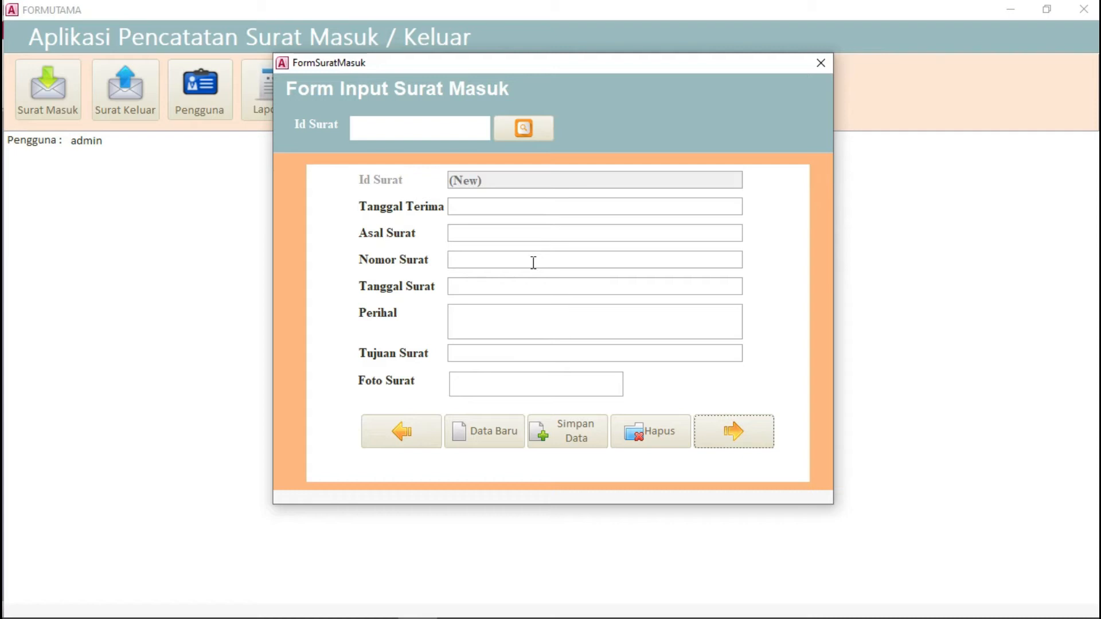
left_click(423, 424)
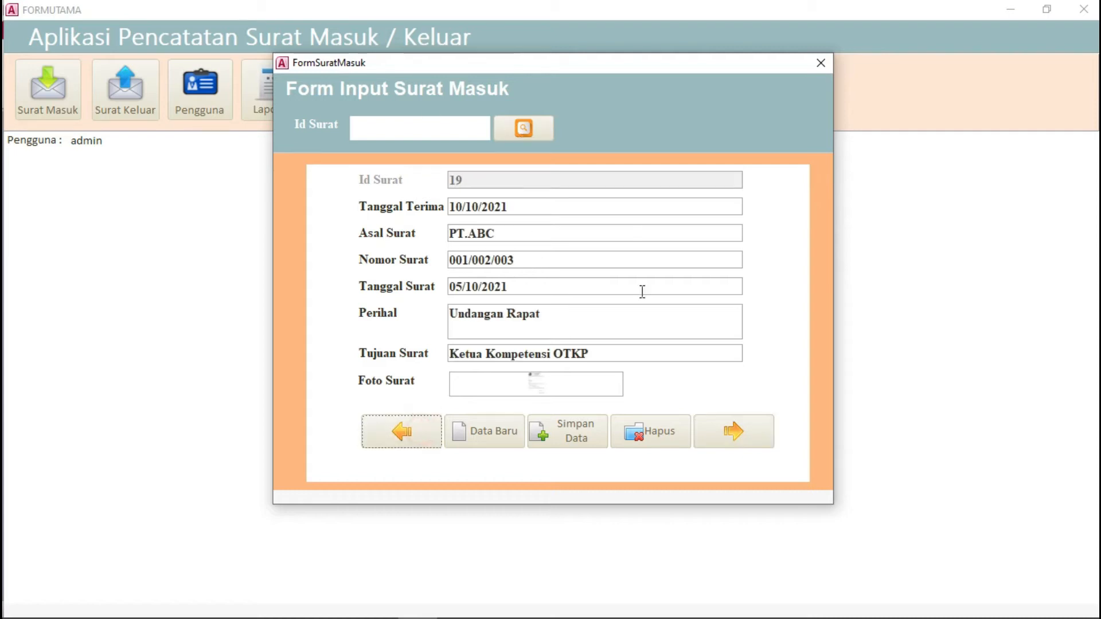
Step: Search Id Surat 19 to verify the saved letter, then move to a new blank record
left_click(446, 133)
type("19")
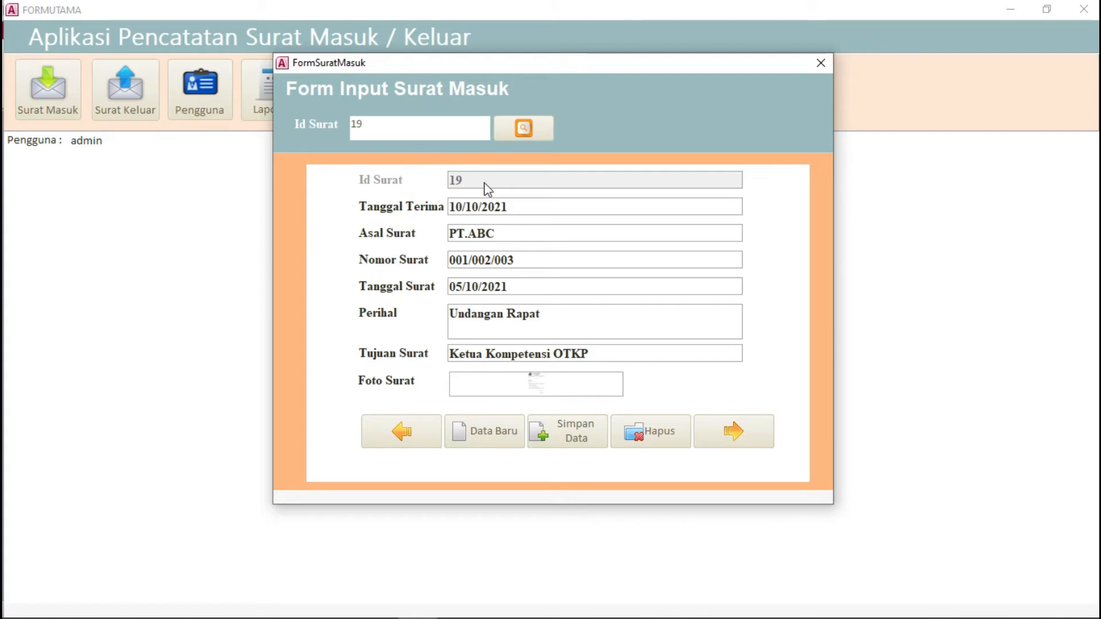
left_click(505, 127)
left_click(748, 430)
Step: Set the received date to 11/10/2021 and the letter's origin to PT.DEF
left_click(491, 211)
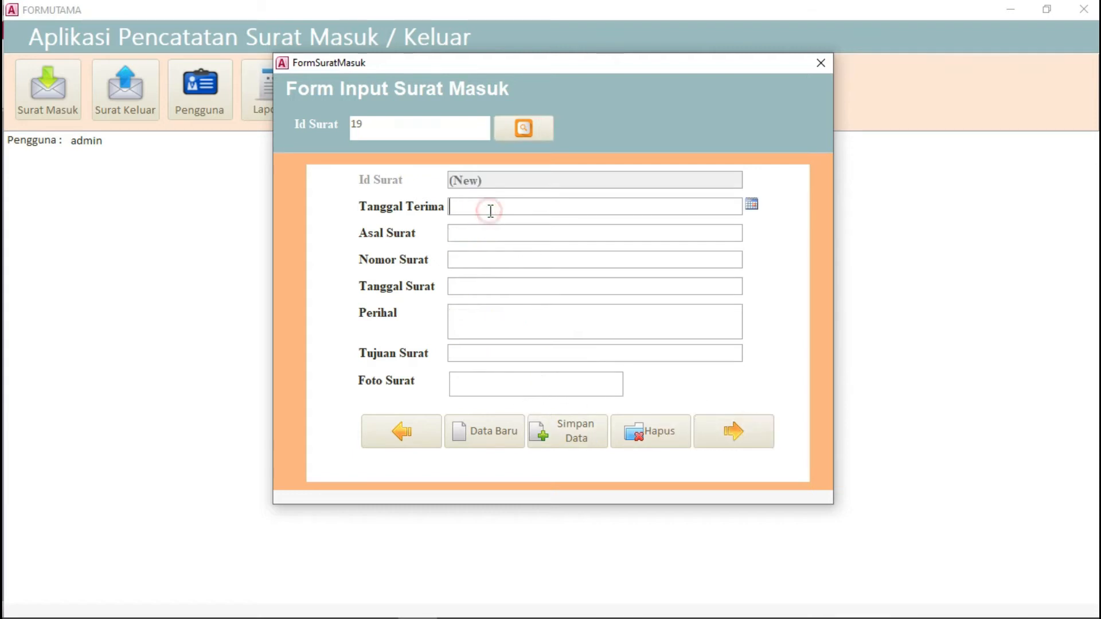
left_click(752, 205)
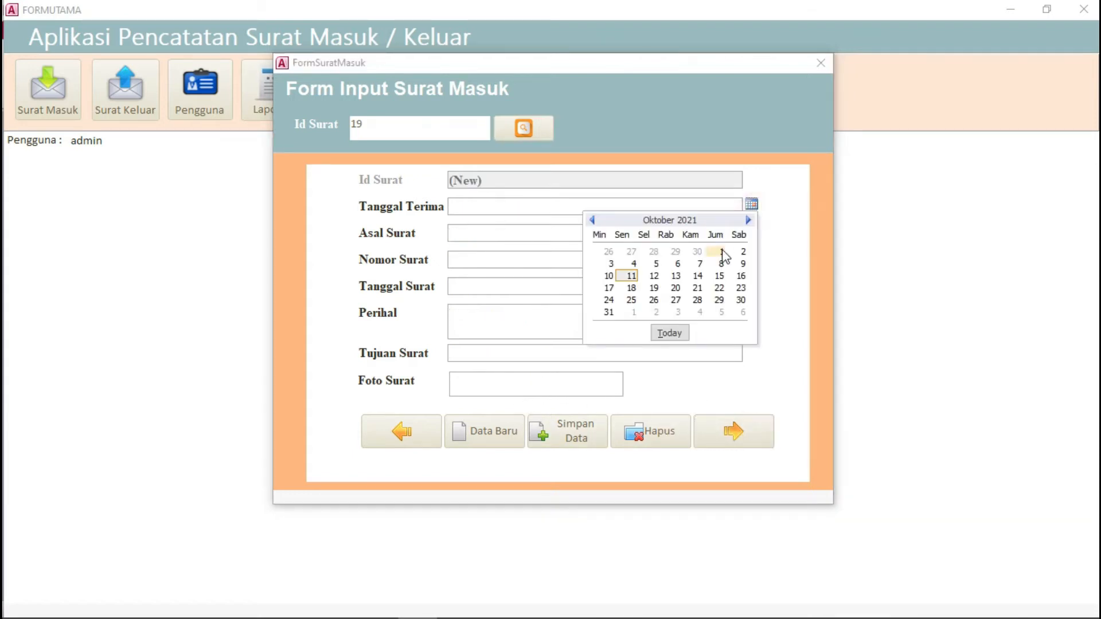
left_click(631, 276)
left_click(482, 233)
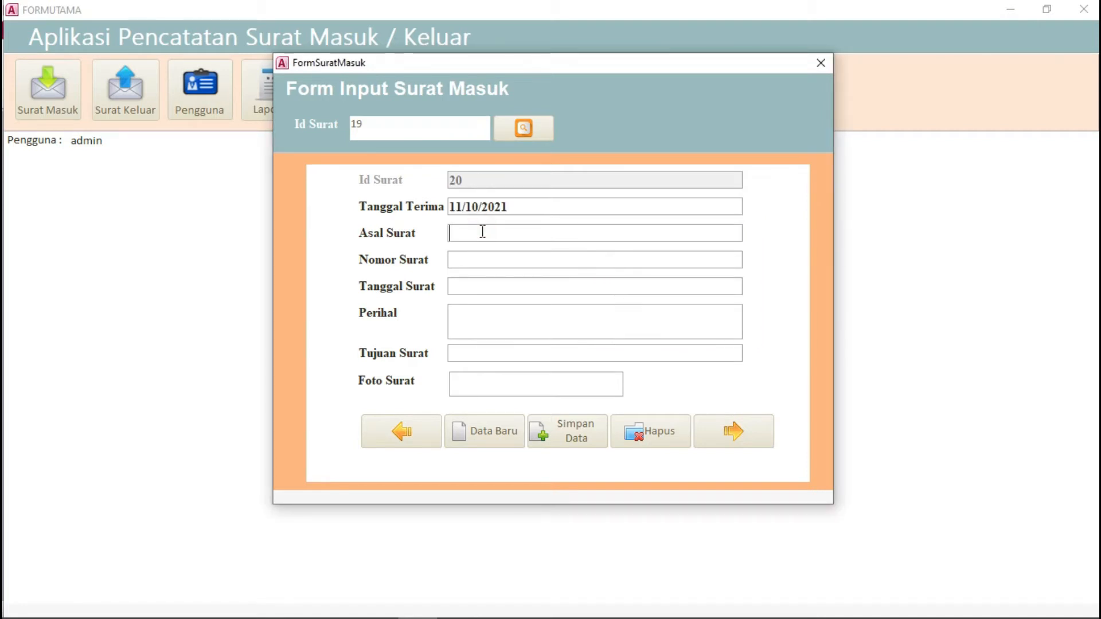
type("PT>DEF")
key("BackSpace")
key("BackSpace")
key("BackSpace")
key("BackSpace")
type(".DEF")
Step: Enter letter number 002/003/004, letter date 09/10/2021, and subject Undangan Perlombaan
left_click(477, 259)
type("002/0")
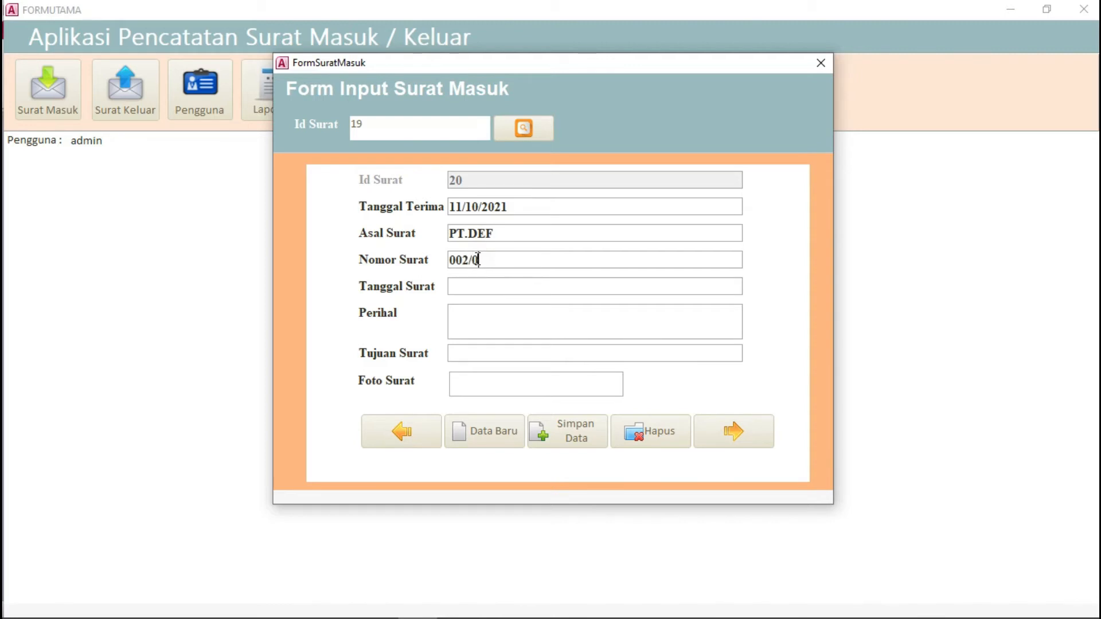
type("03/004")
left_click(486, 286)
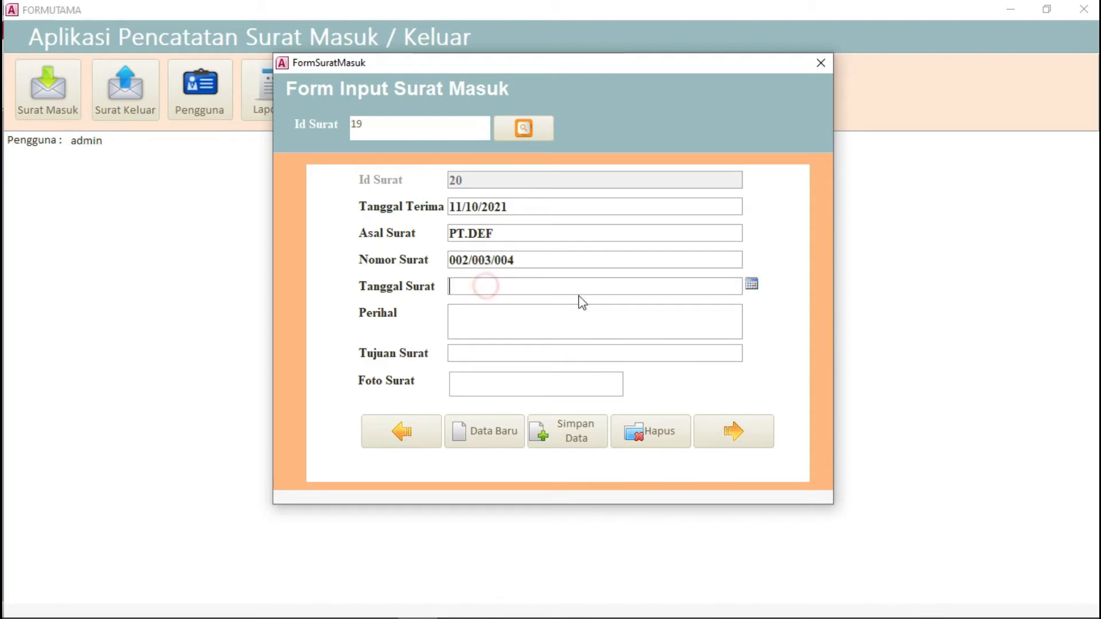
left_click(752, 285)
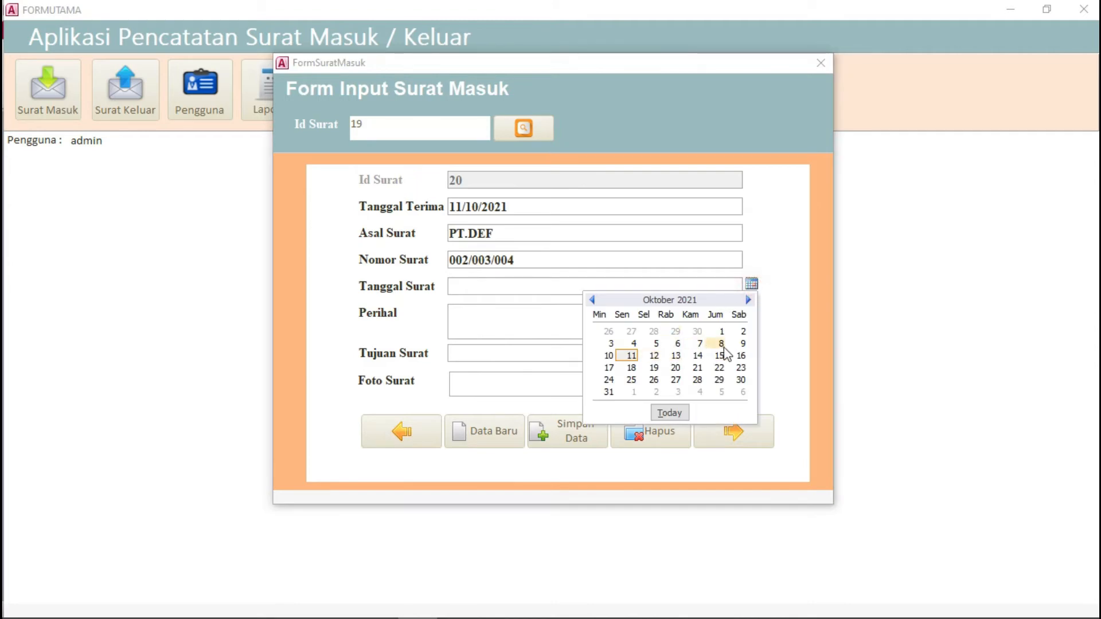
left_click(743, 344)
left_click(492, 314)
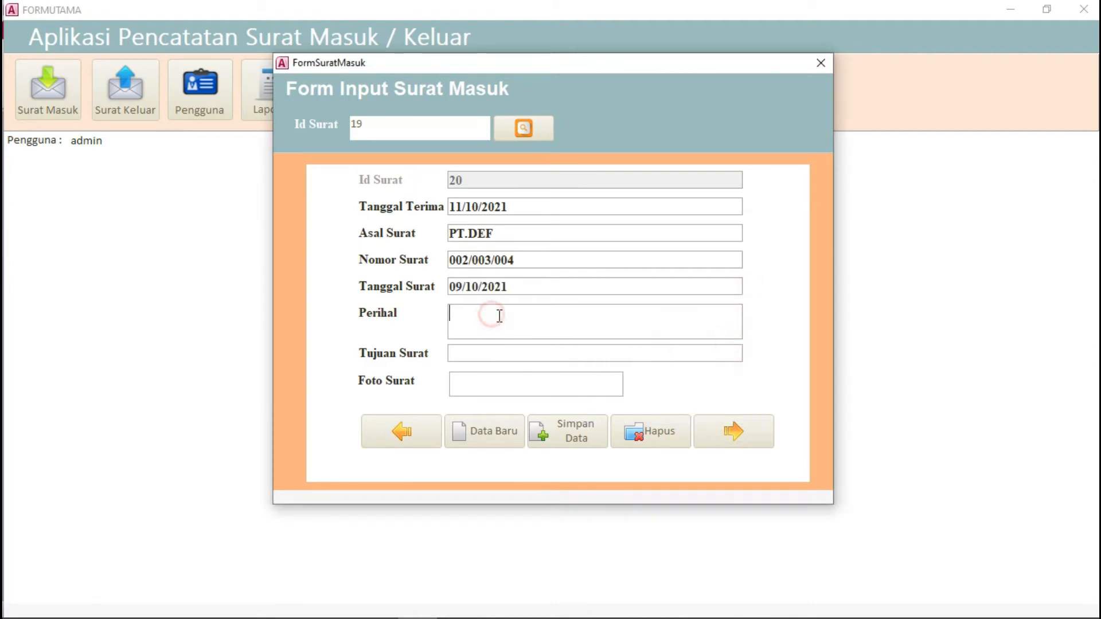
type("Undangan PErlombaan")
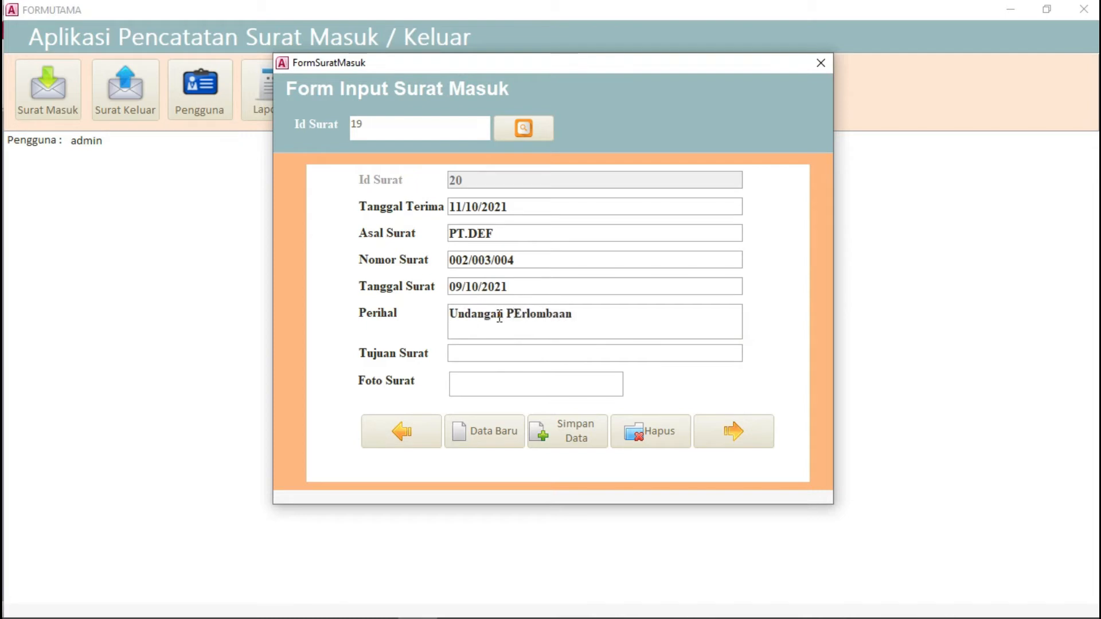
Step: Fix the subject's capitalisation and set Tujuan Surat to Kepala Sekolah
left_click(522, 315)
key("BackSpace")
type("e")
type("P")
key("BackSpace")
type("Ke")
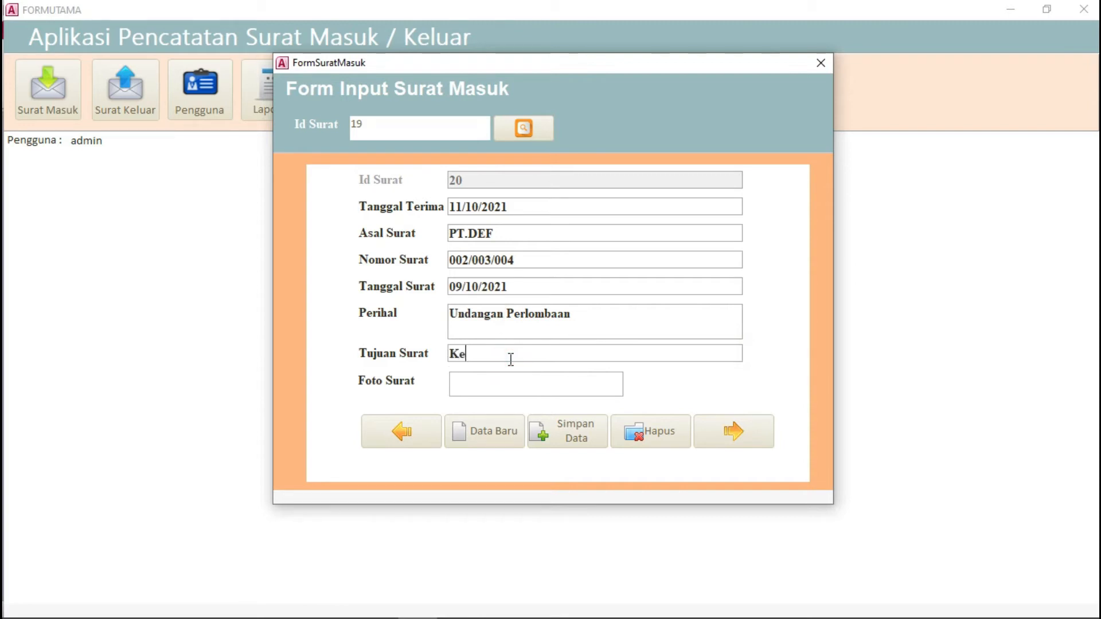
type("pala Sekolah")
left_click(509, 385)
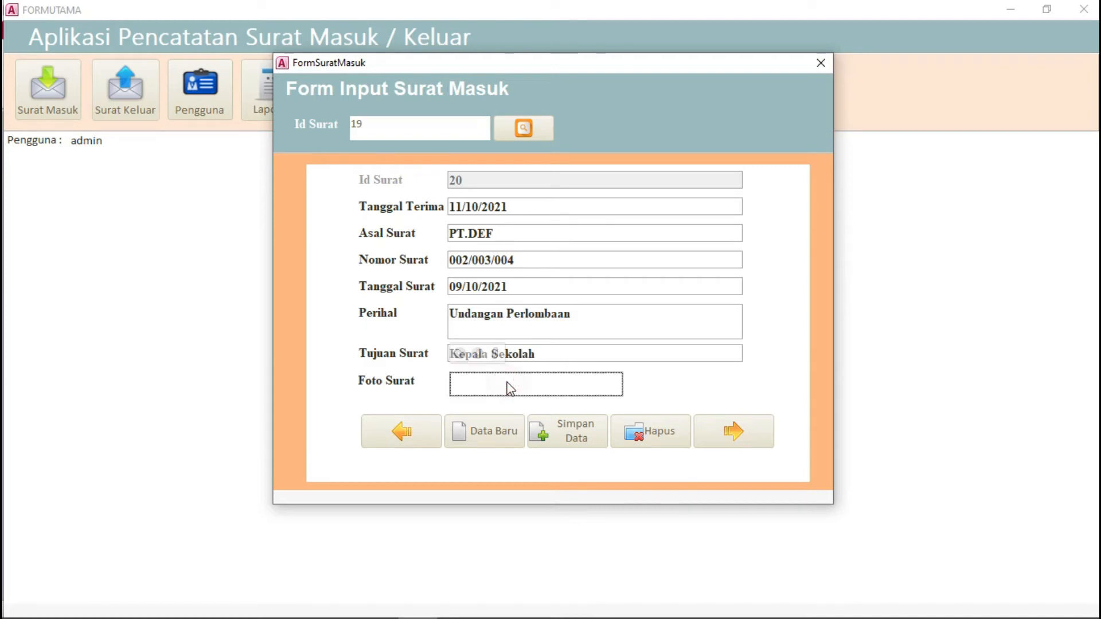
left_click(494, 353)
Step: Attach contoh surat masuk to letter 20's Foto Surat and save the record with Simpan Data
left_click(668, 268)
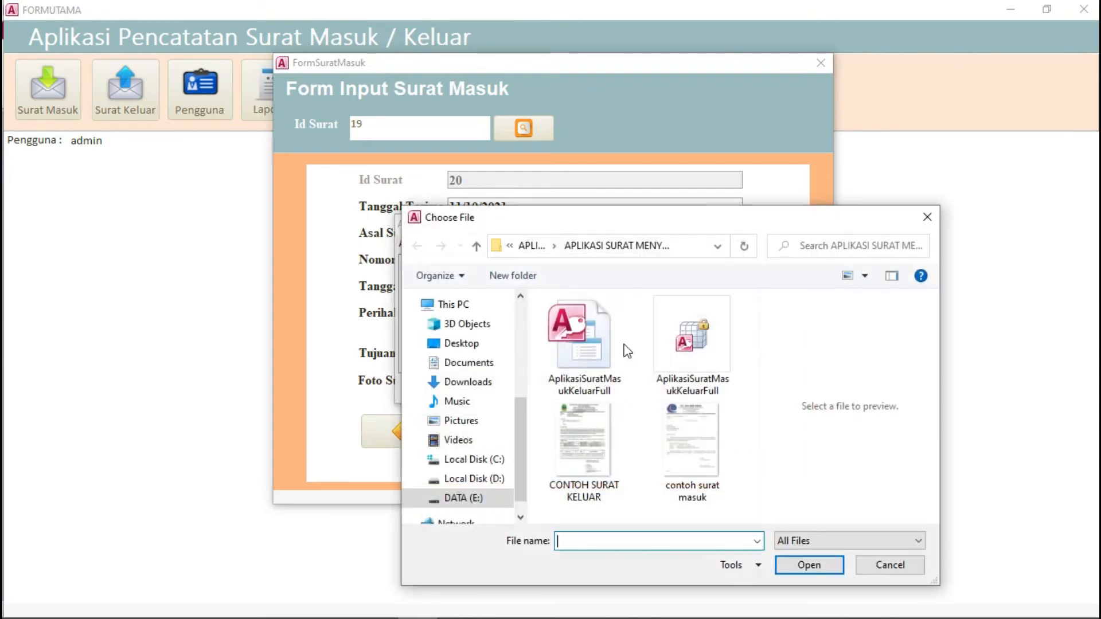
left_click(691, 440)
left_click(787, 568)
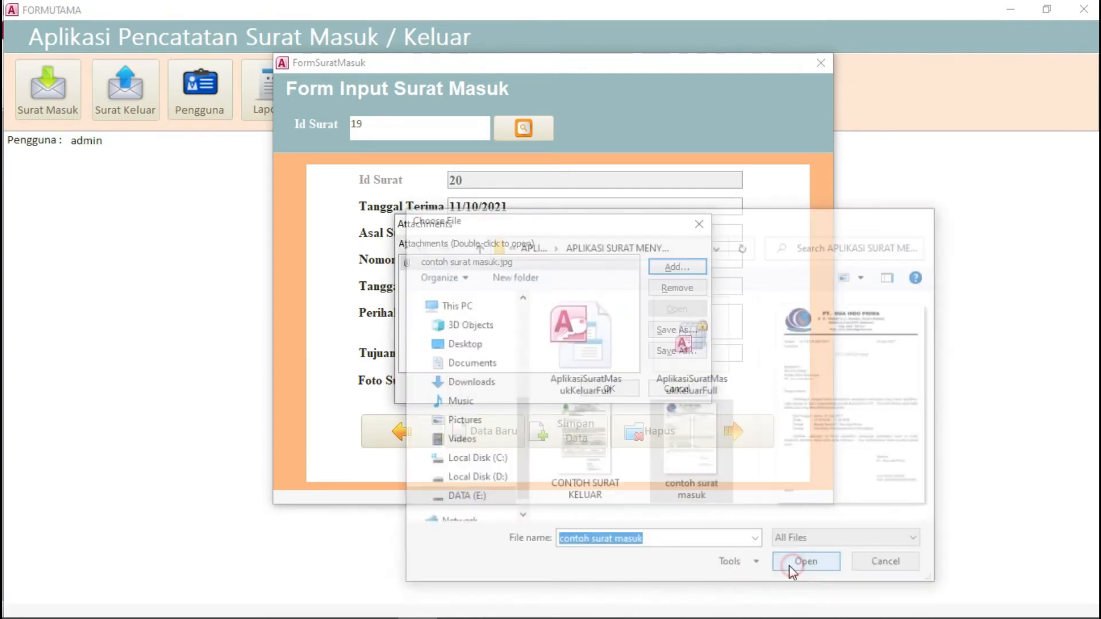
left_click(625, 388)
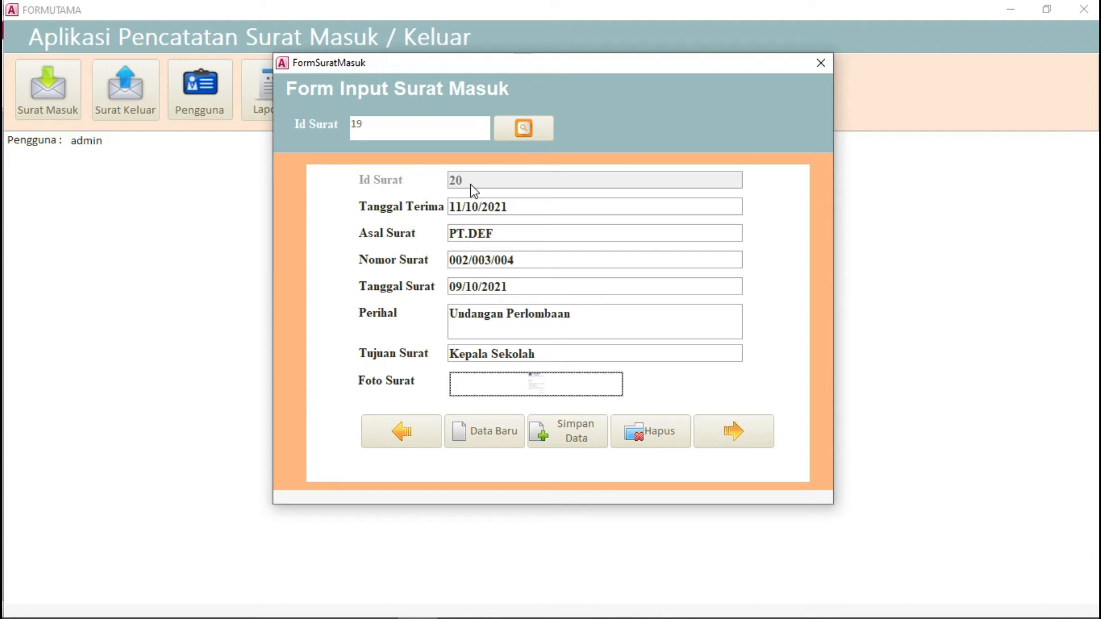
left_click(564, 434)
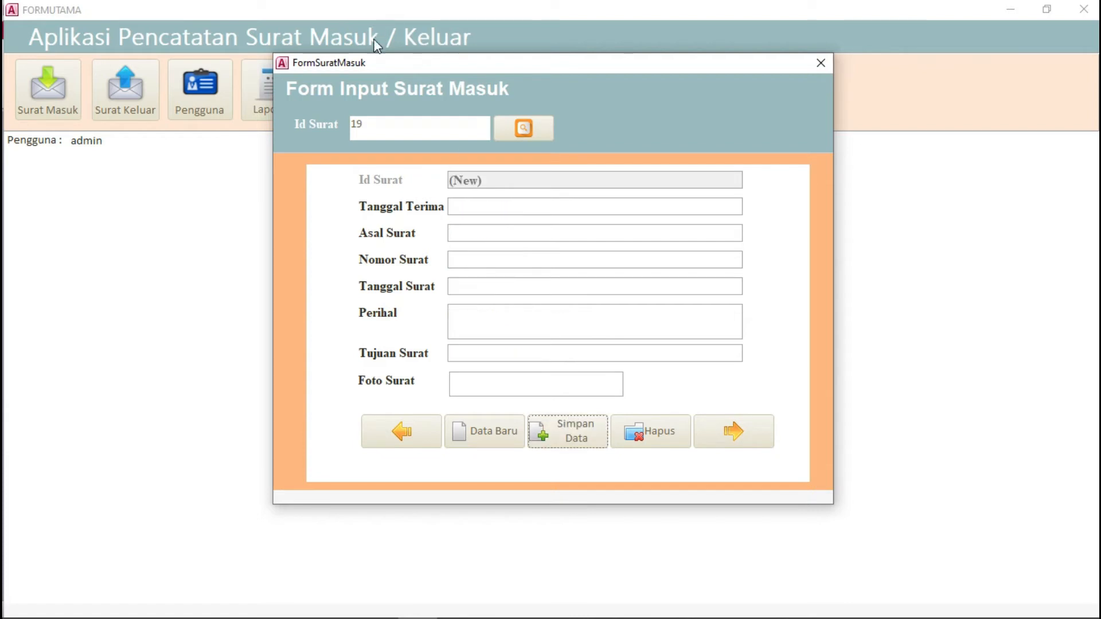
Step: Look up Id Surat 19, then close the FormSuratMasuk window
left_click(435, 134)
key("BackSpace")
key("BackSpace")
type("19")
left_click(524, 130)
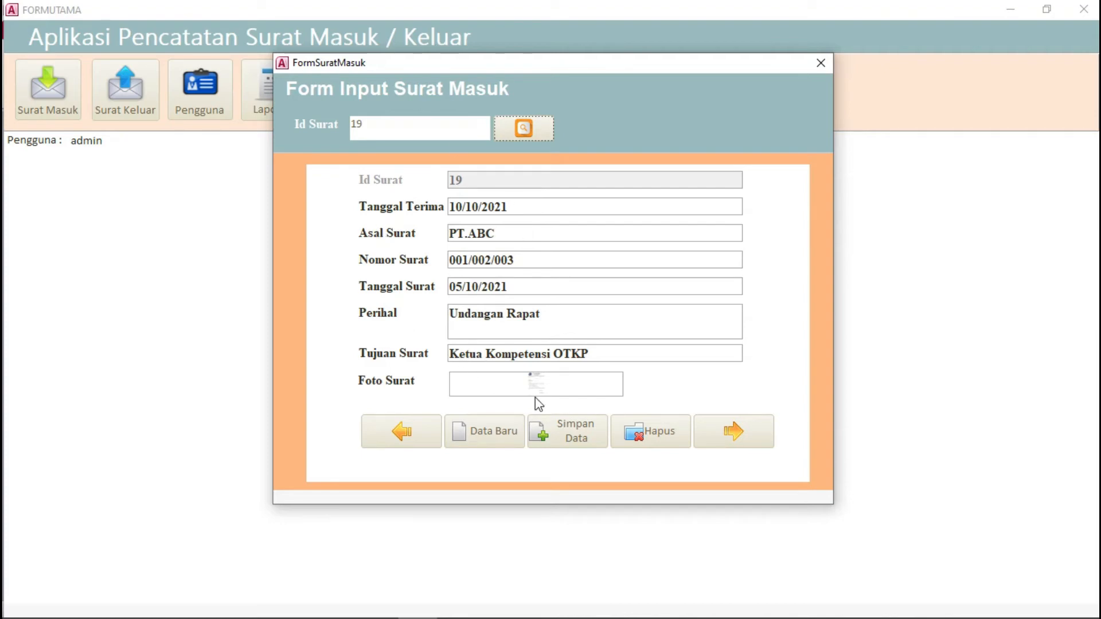
left_click(821, 63)
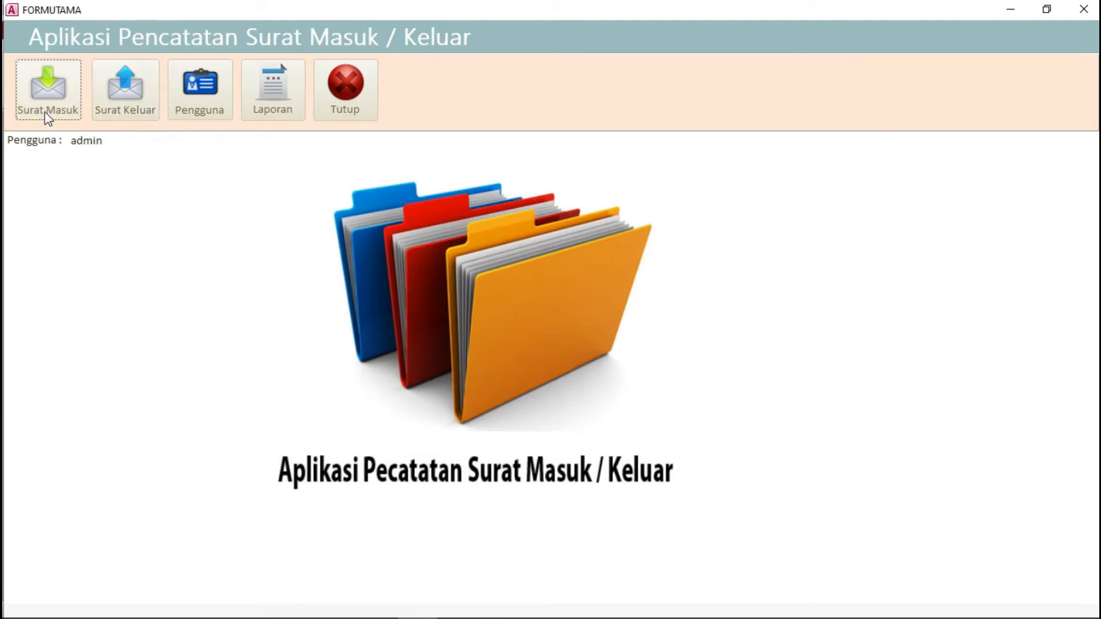
Step: In Surat Keluar, enter 06/10/2021, Kepala Desa Manonjaya, 001/smk/2021, and subject kerja sama administrasi desa
left_click(124, 108)
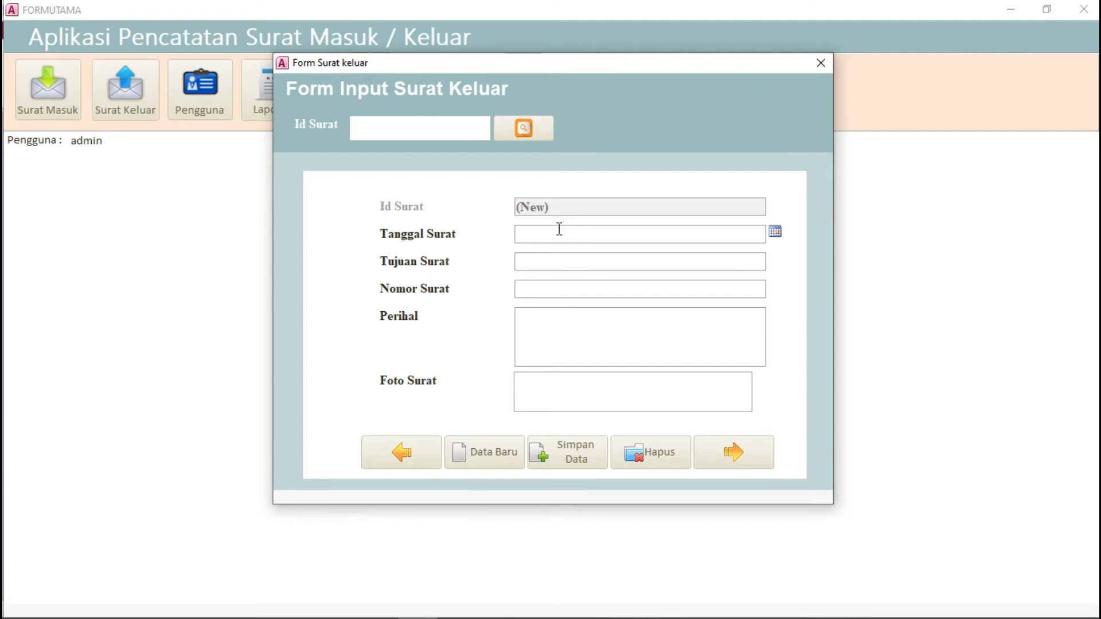
left_click(775, 232)
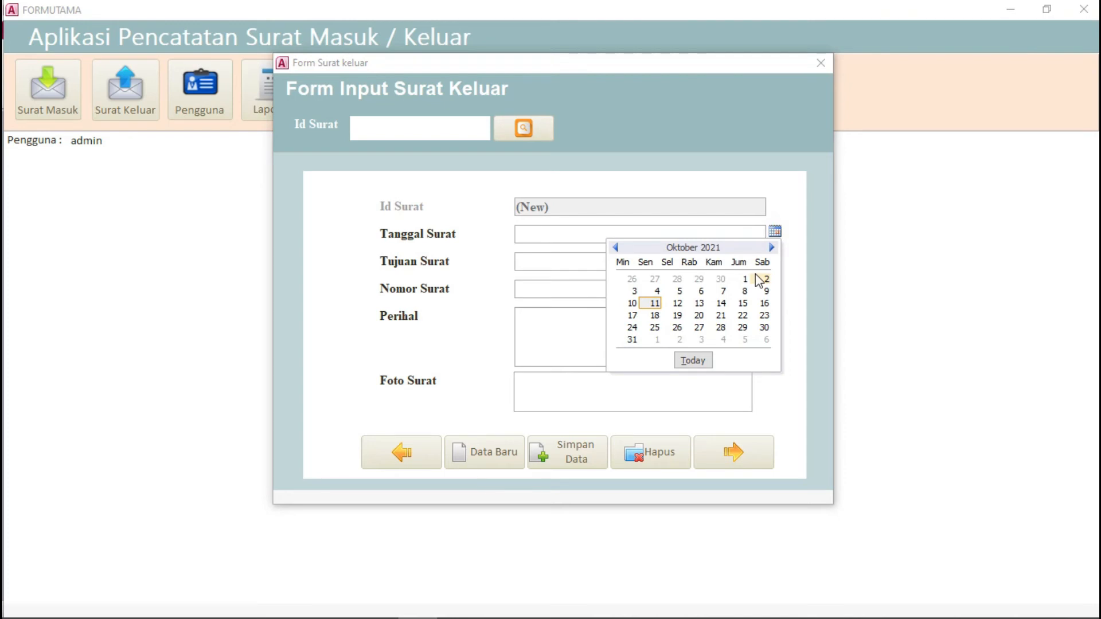
left_click(701, 290)
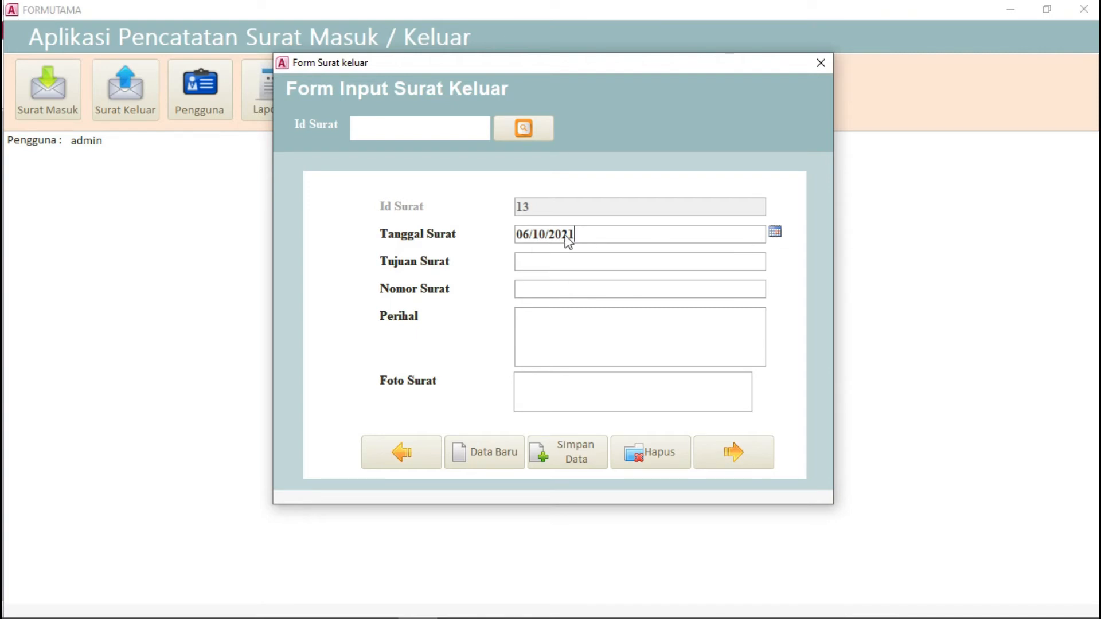
left_click(536, 258)
type("Kepala Desa Ma")
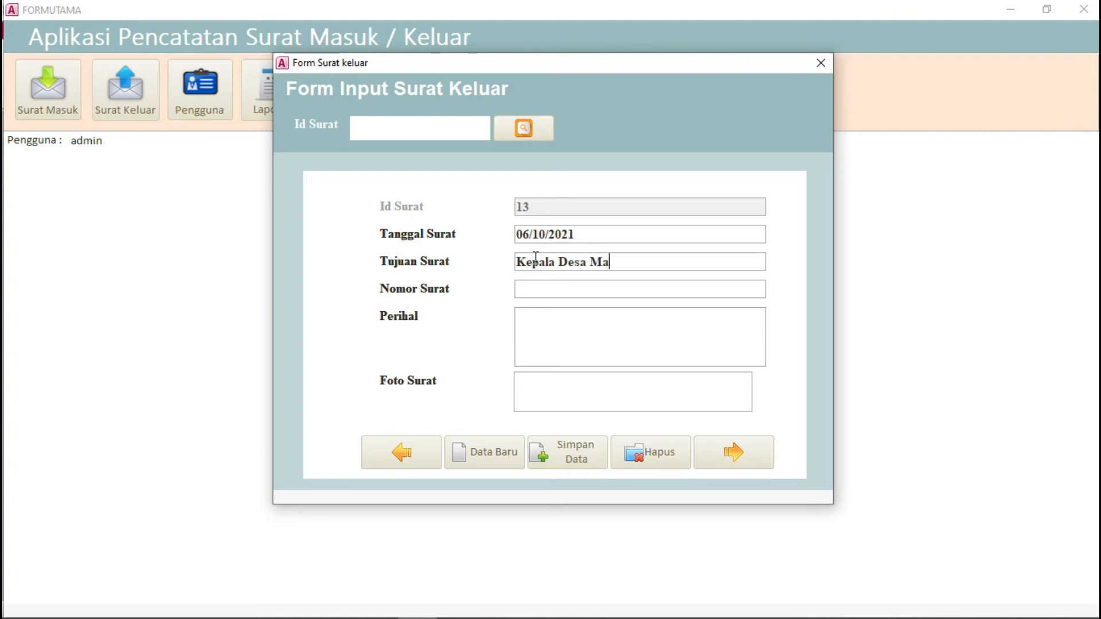
type("nonjaya")
left_click(533, 286)
type("001/")
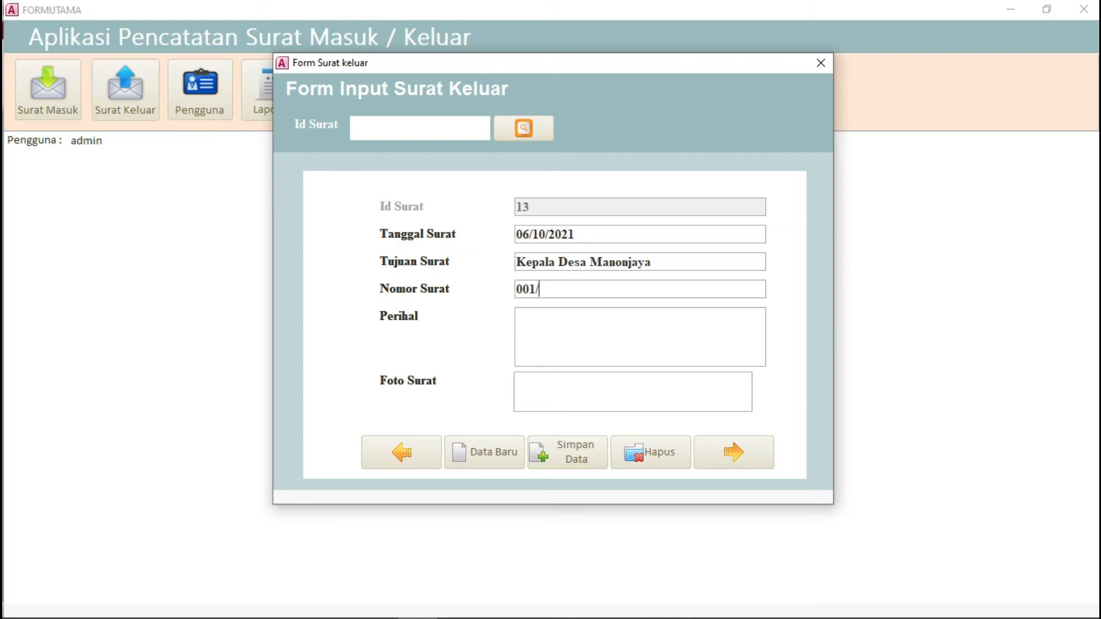
type("smk/2021")
left_click(614, 324)
type("kerja sama")
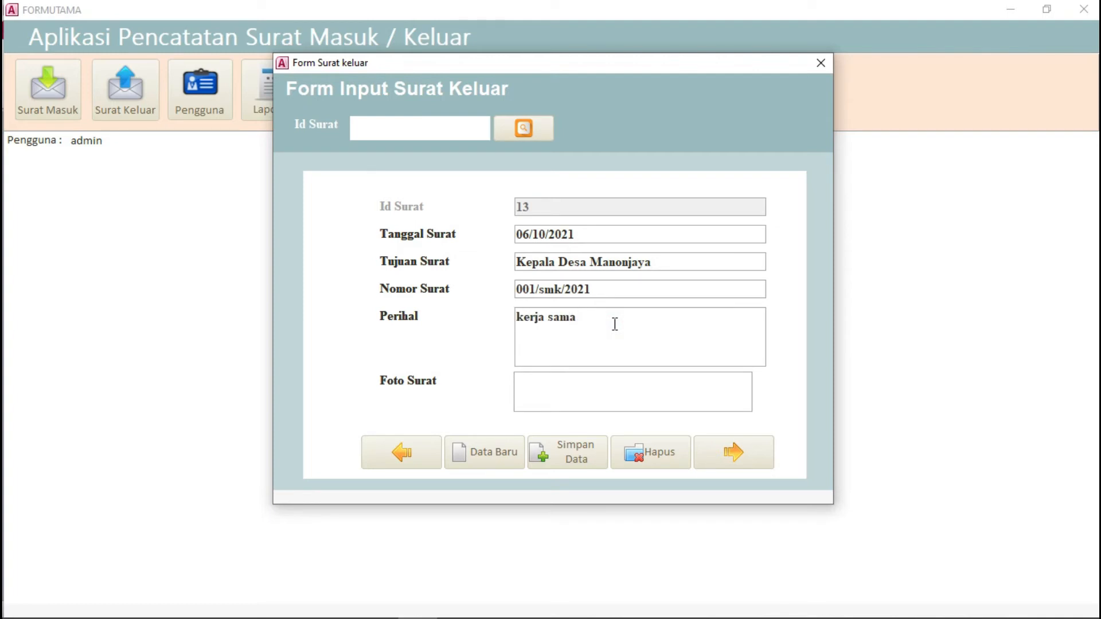
type(" administrasi desa")
Step: Attach CONTOH SURAT KELUAR.PNG to outgoing letter 13, save it, and close the form
left_click(527, 383)
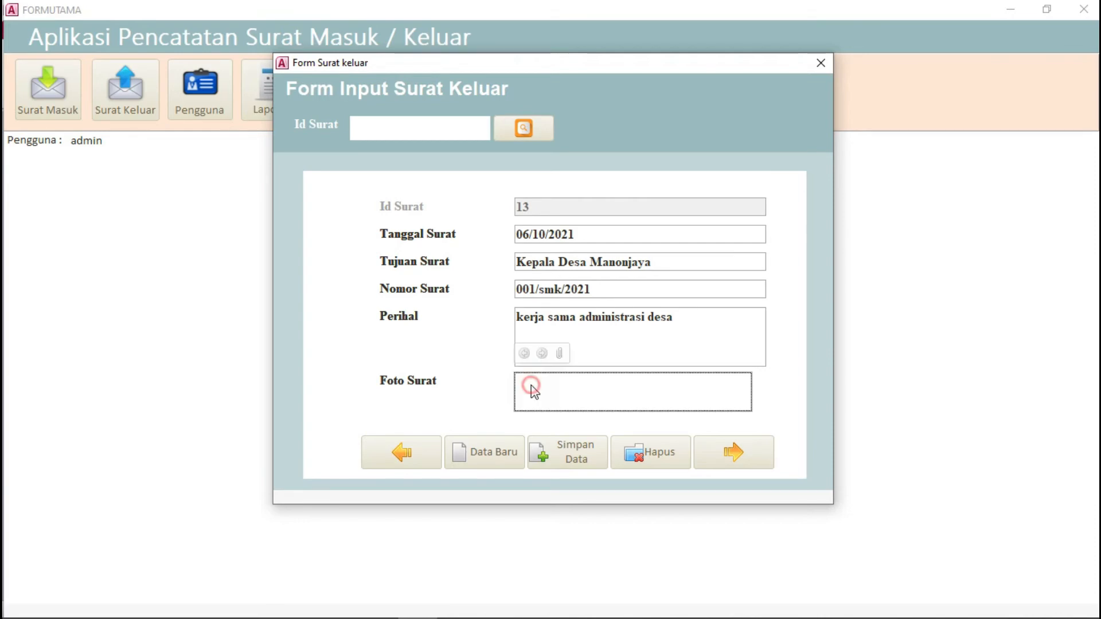
left_click(560, 354)
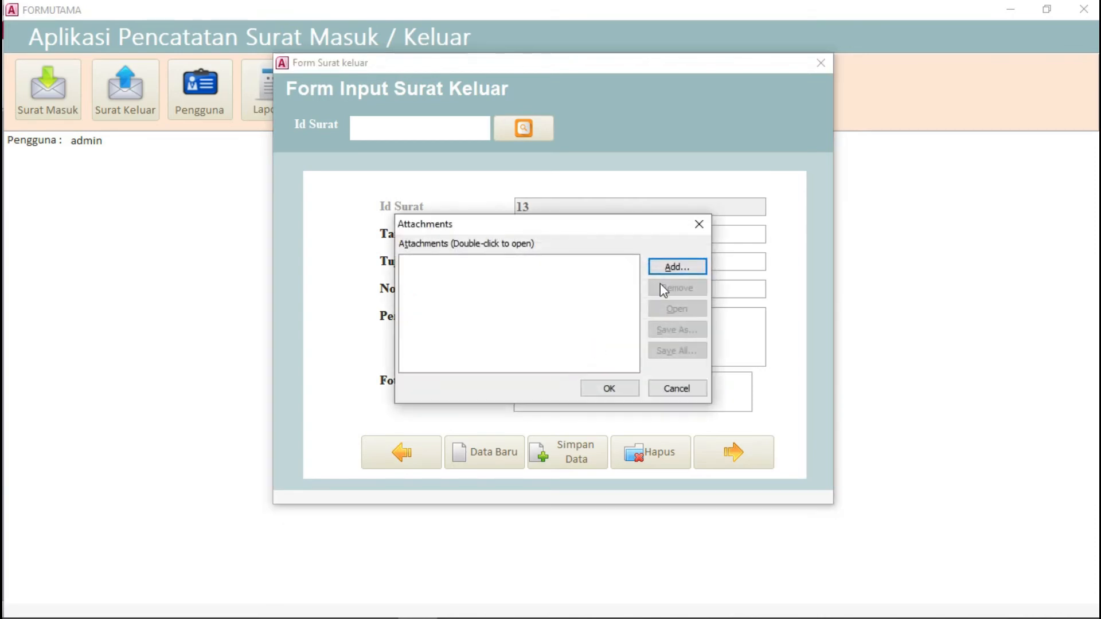
left_click(677, 267)
left_click(580, 467)
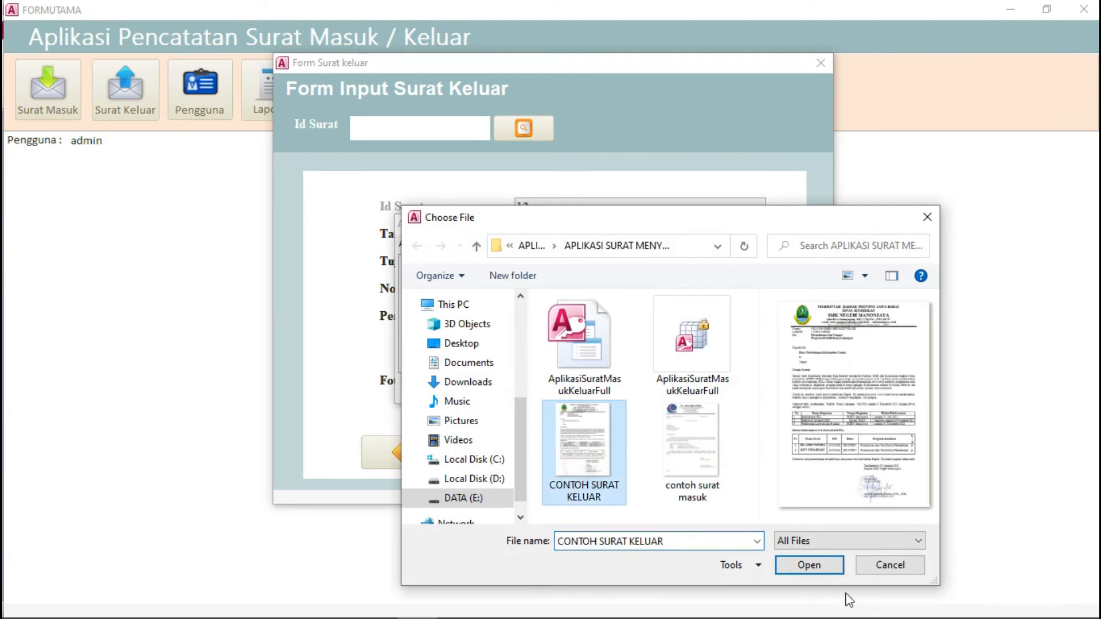
left_click(805, 567)
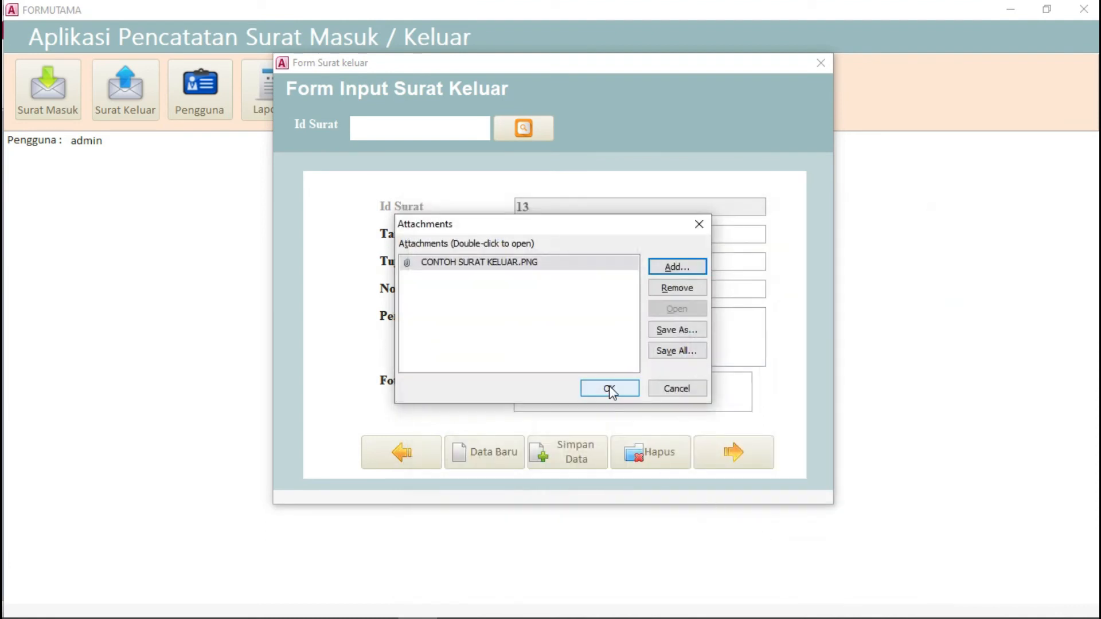
left_click(608, 388)
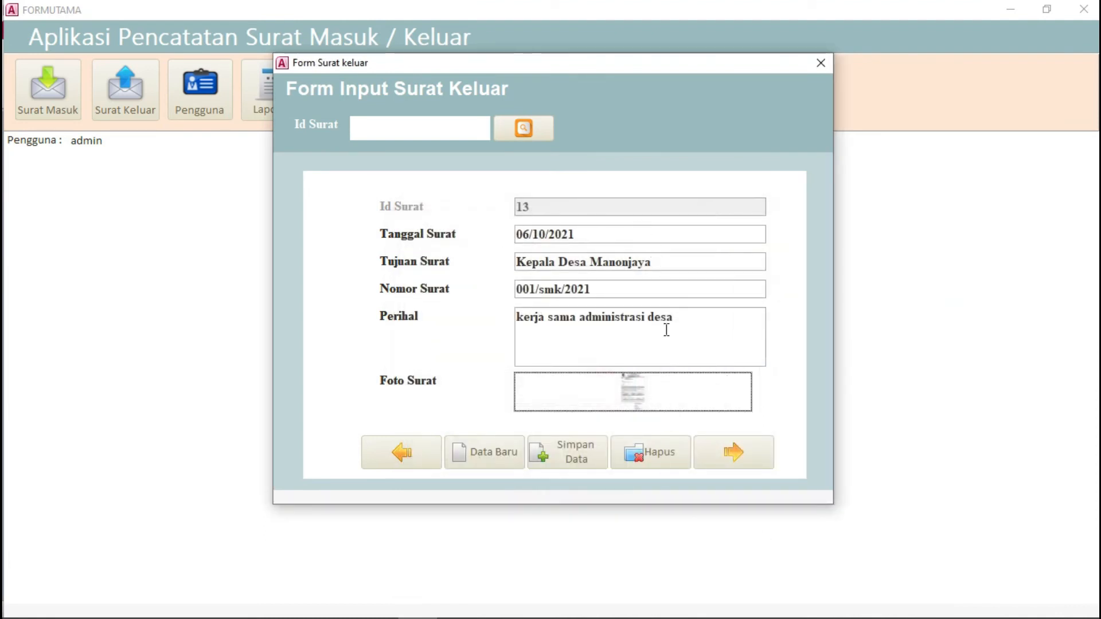
left_click(545, 460)
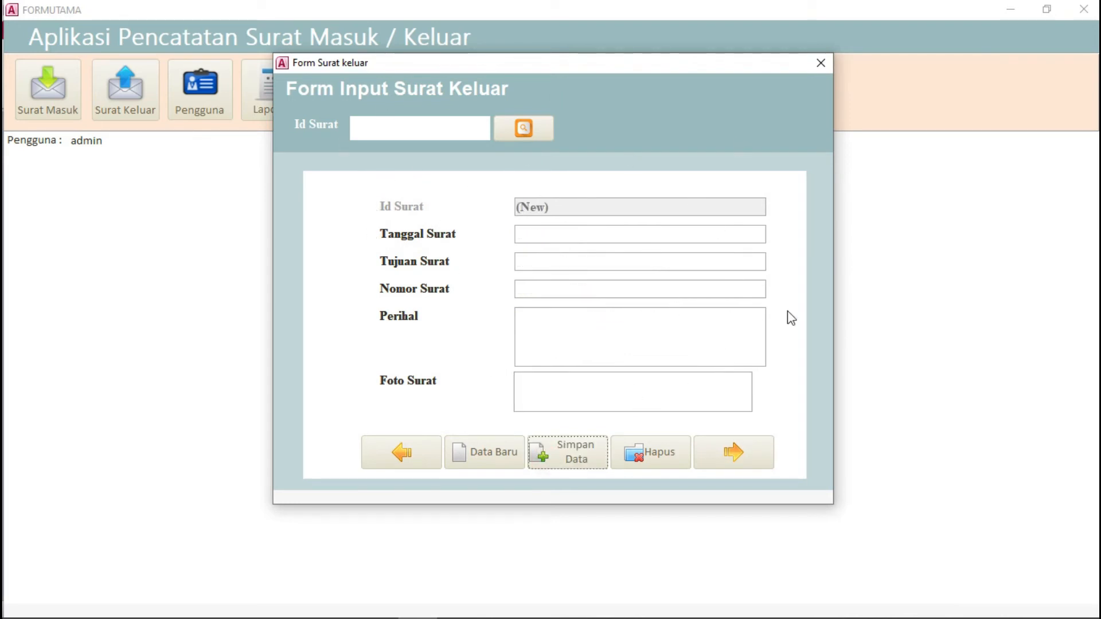
left_click(819, 64)
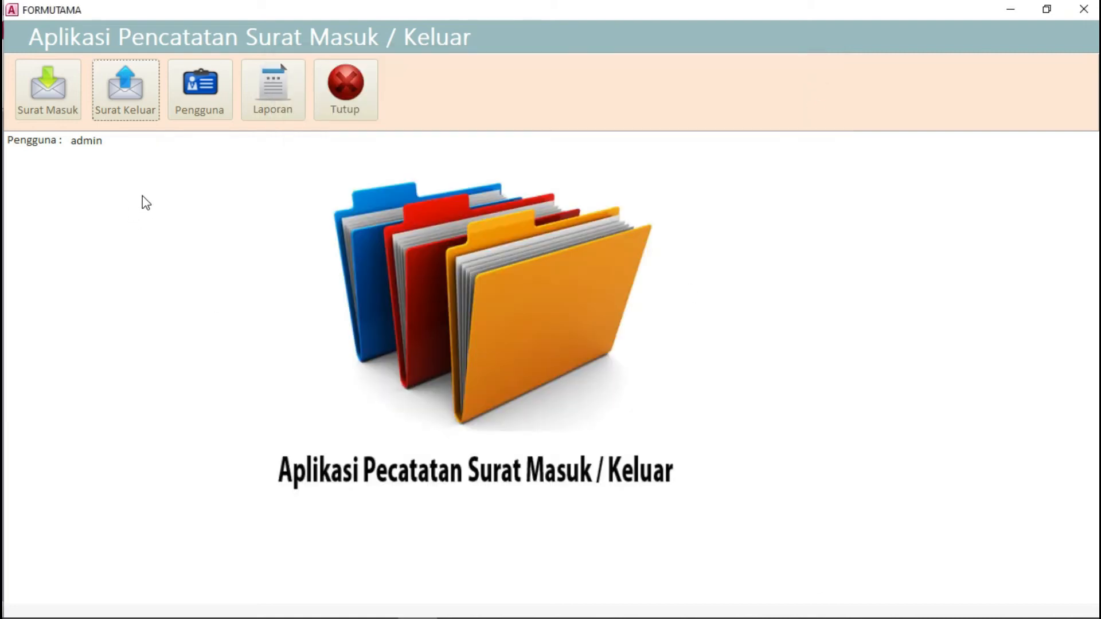
Step: Open Pengguna and step back and forward through the user records and their roles
left_click(206, 94)
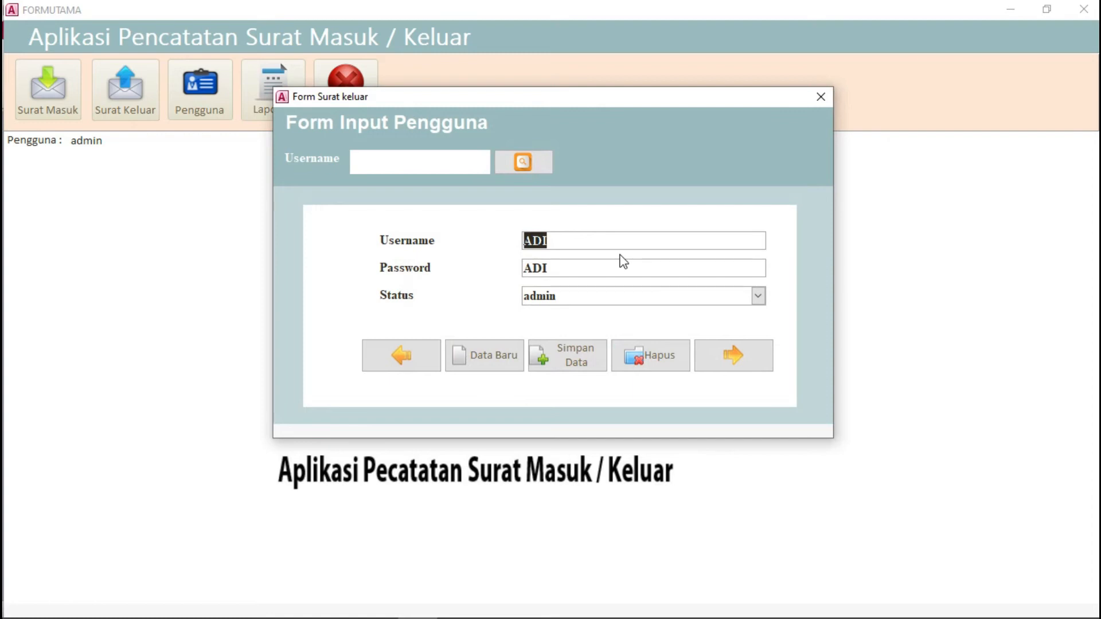
left_click(406, 360)
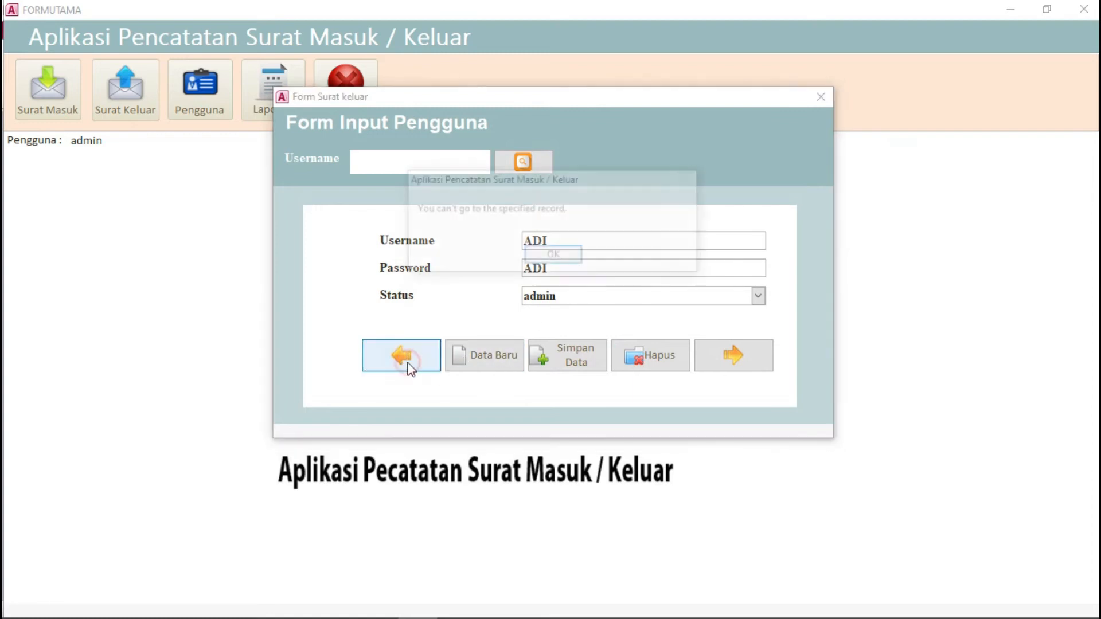
left_click(568, 261)
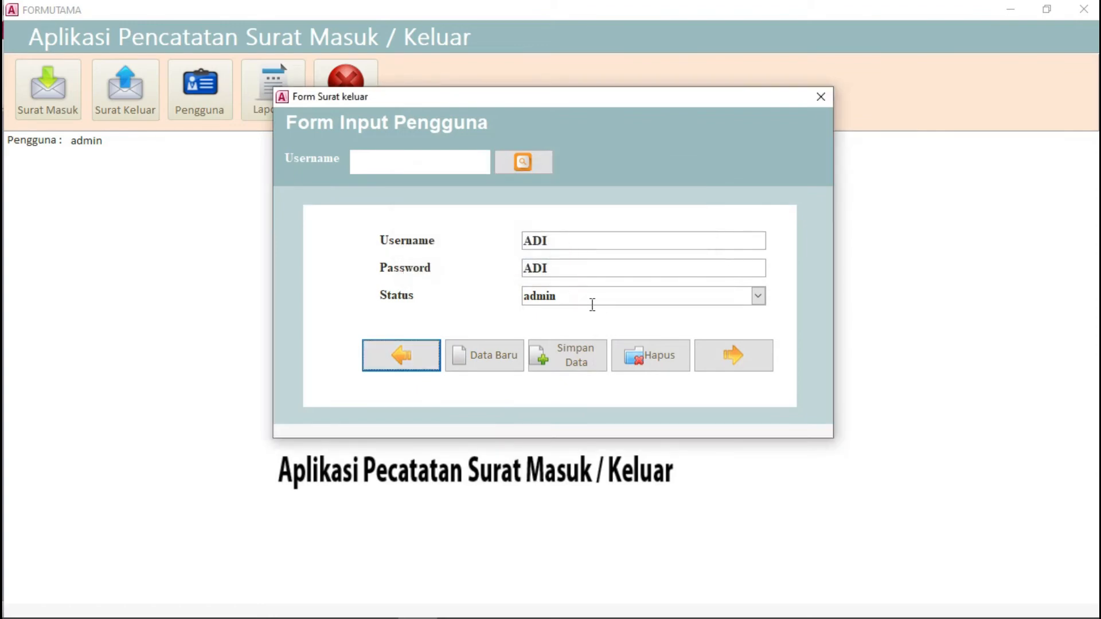
left_click(737, 367)
left_click(737, 367)
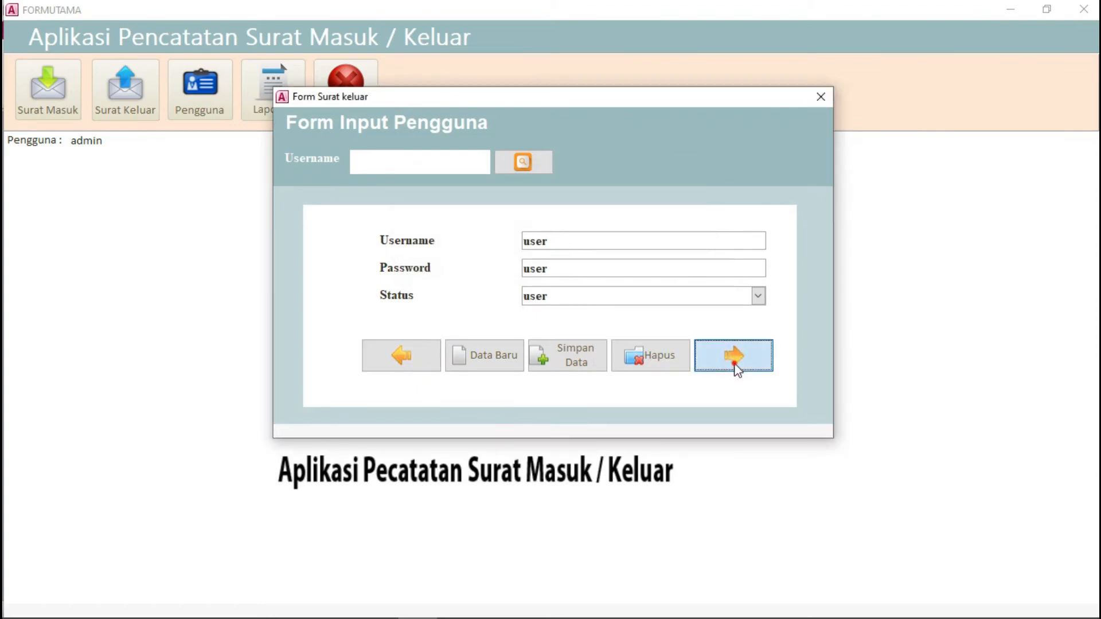
left_click(737, 367)
left_click(422, 360)
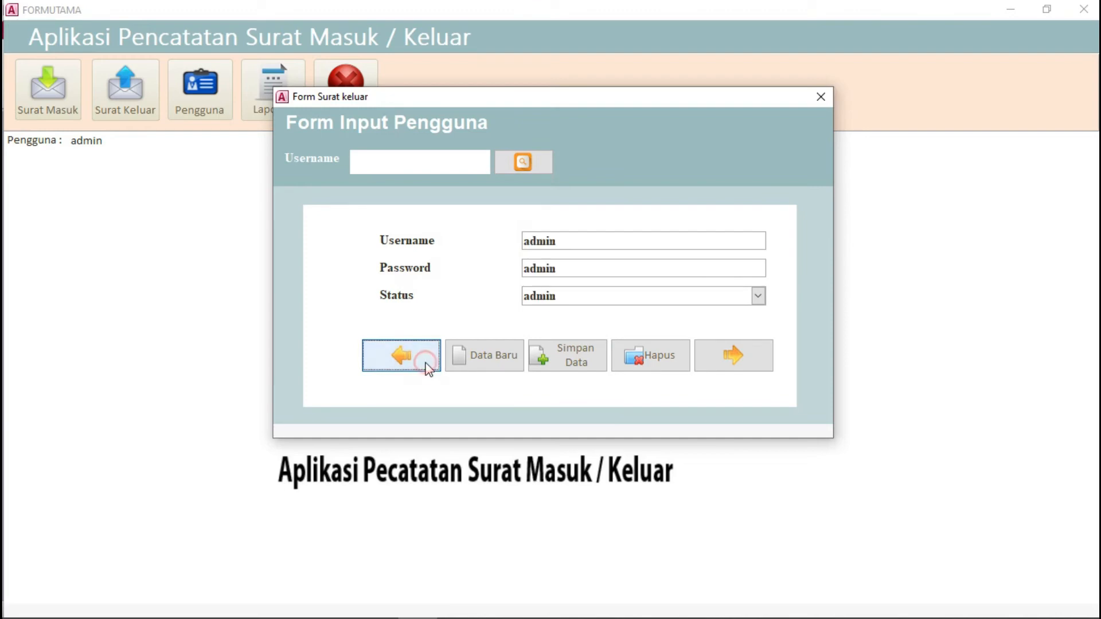
left_click(425, 363)
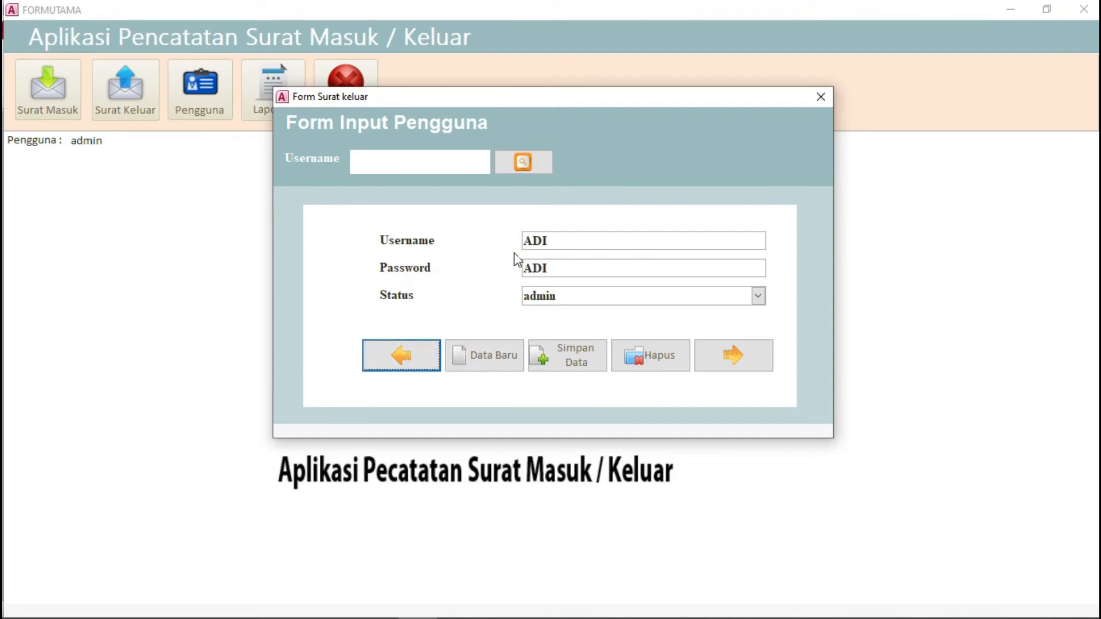
Step: Create a new account with the new person's username and a password, set its Status to 'user', and save it
left_click(482, 367)
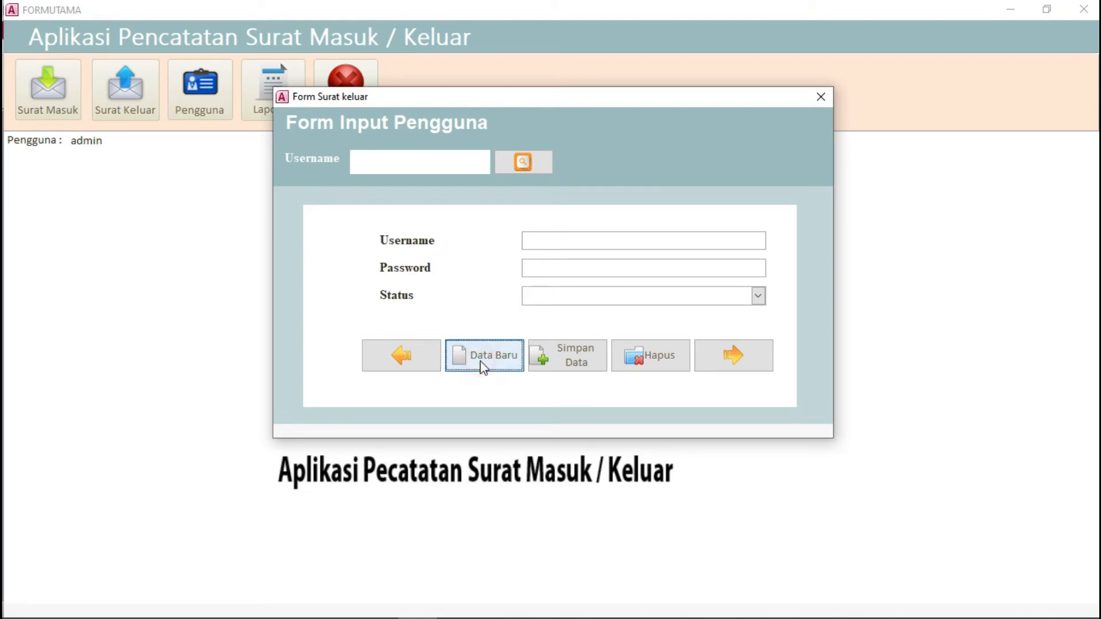
left_click(569, 242)
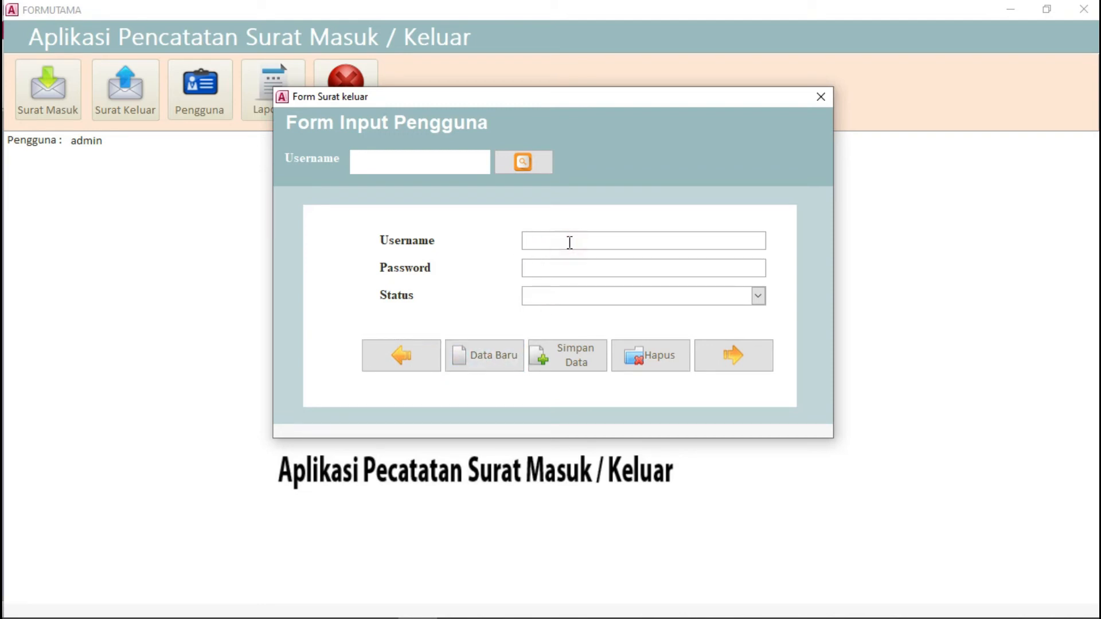
type("Nisa")
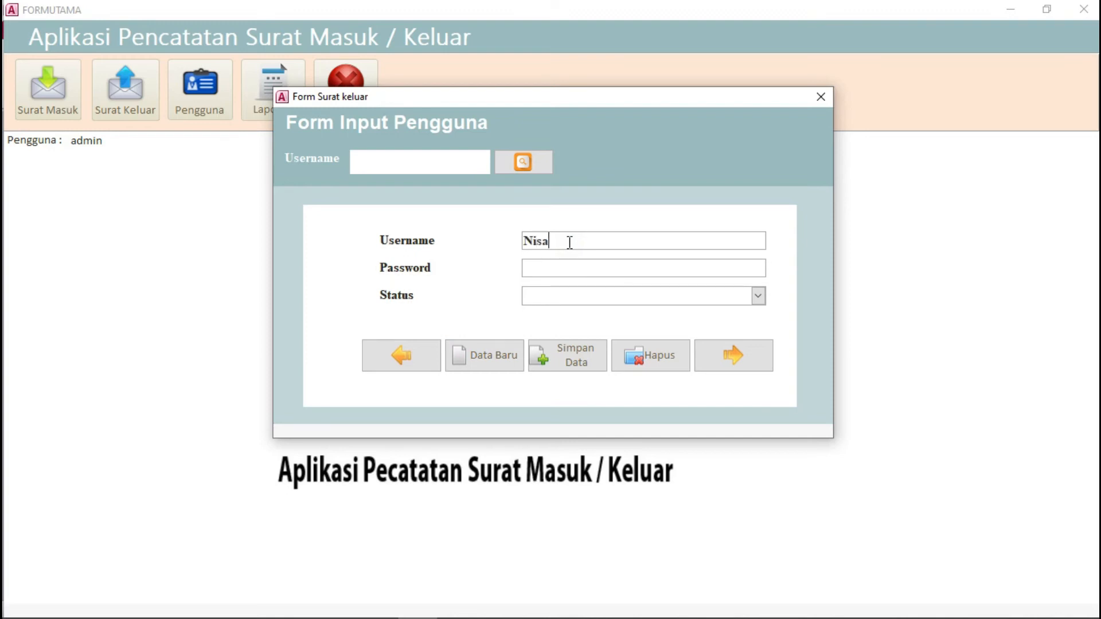
left_click(585, 268)
type("001002")
left_click(759, 296)
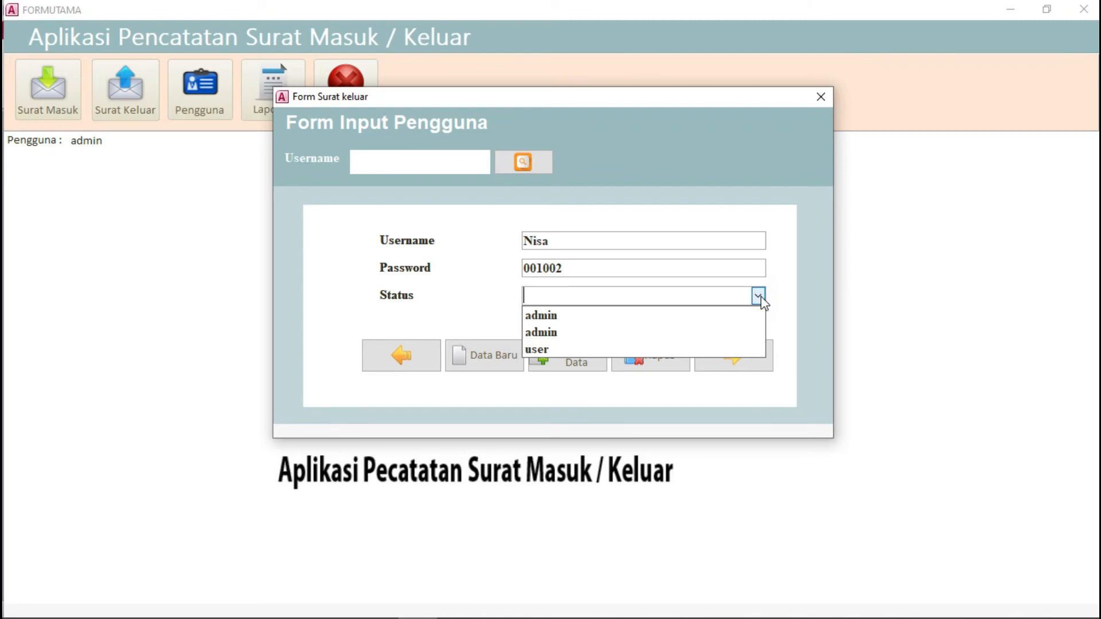
left_click(562, 350)
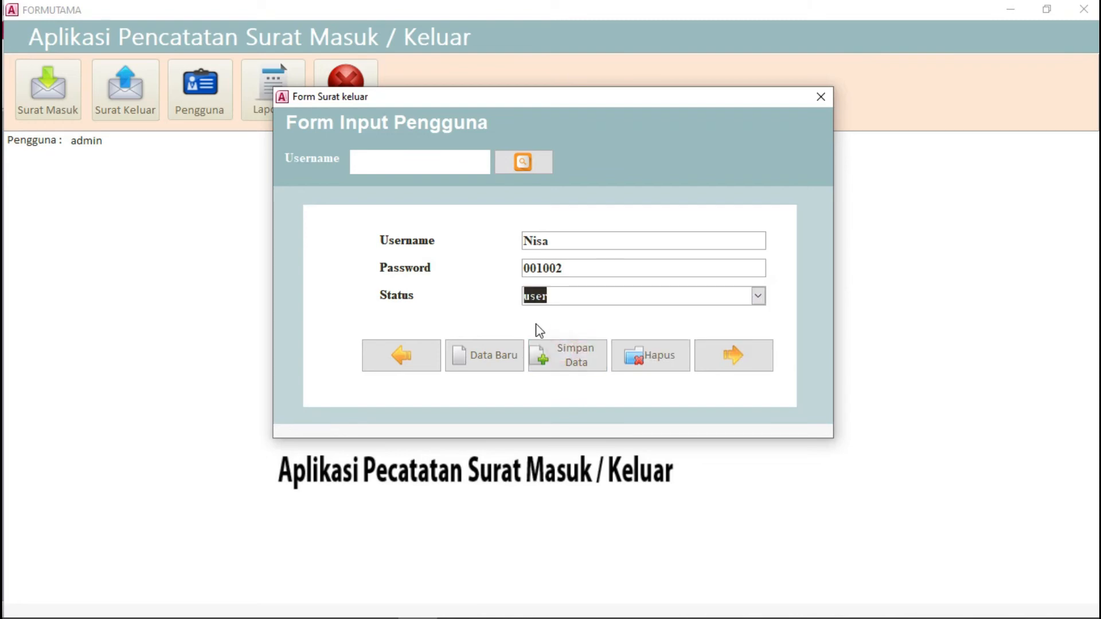
left_click(568, 370)
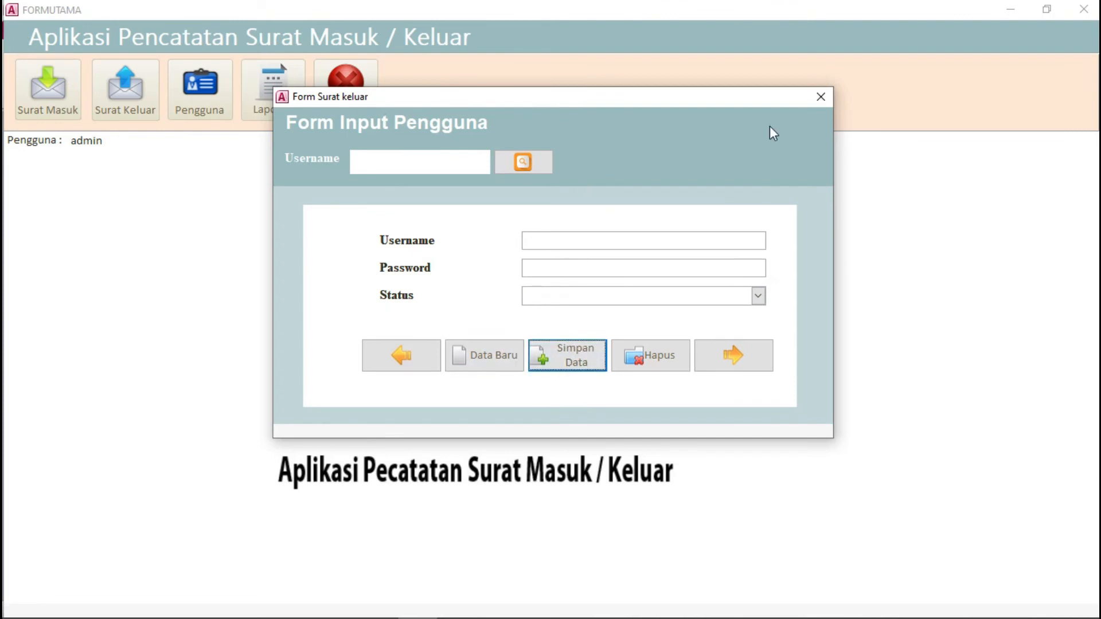
Step: Close the user input form and main menu, then exit Access
left_click(820, 98)
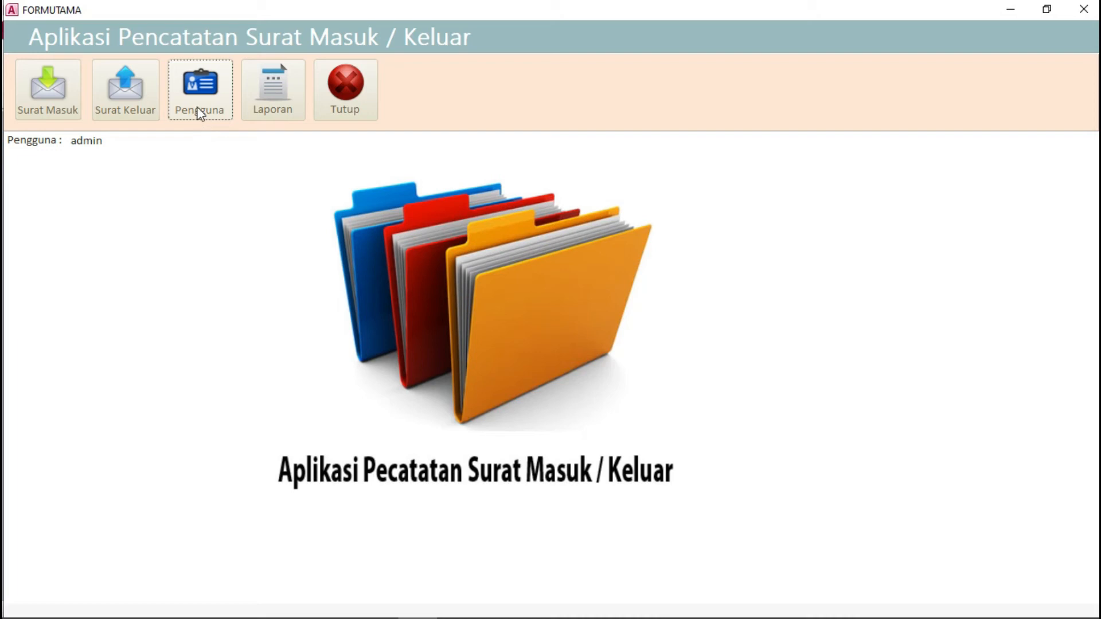
left_click(346, 100)
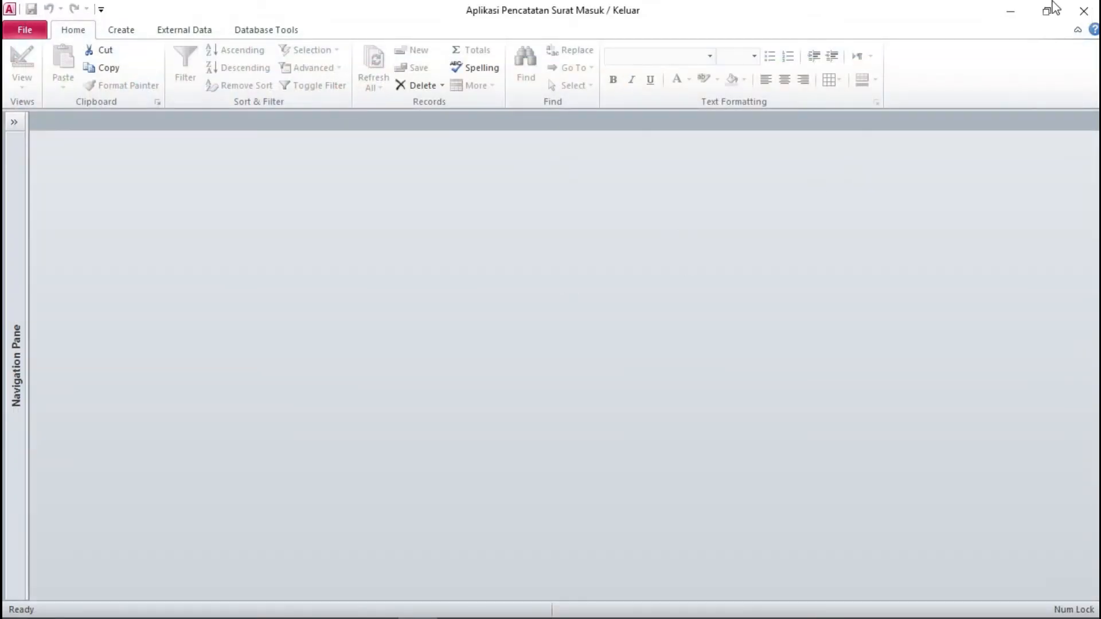
left_click(1084, 10)
Step: Reopen the letter database and log in with the new account's username and password
double_click(240, 152)
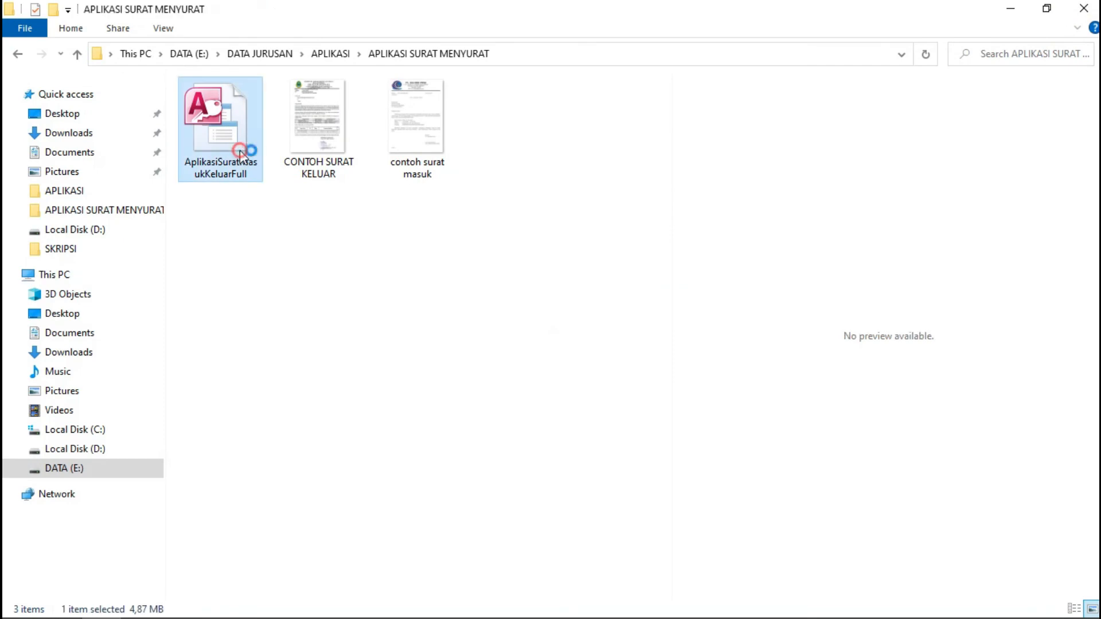
type("Ni")
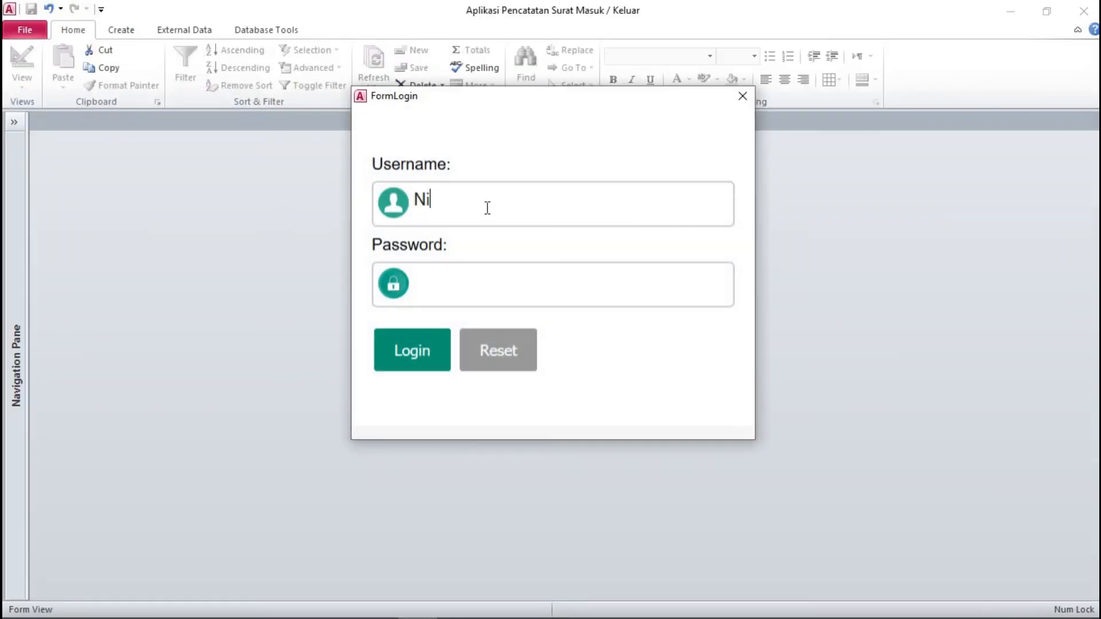
type("sa")
left_click(481, 288)
type("******")
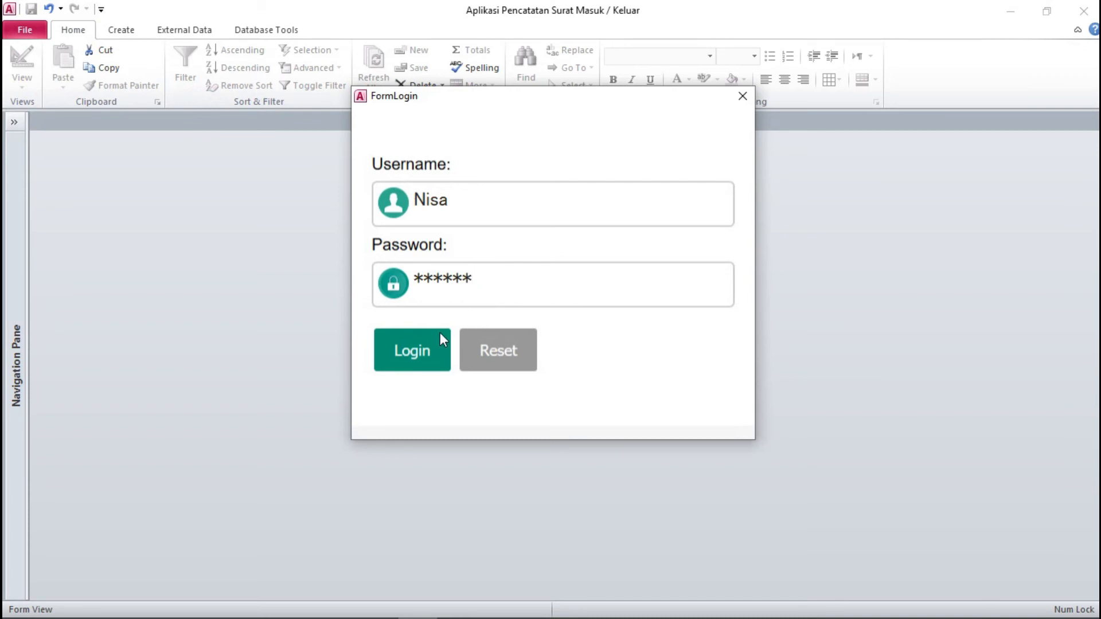
left_click(425, 351)
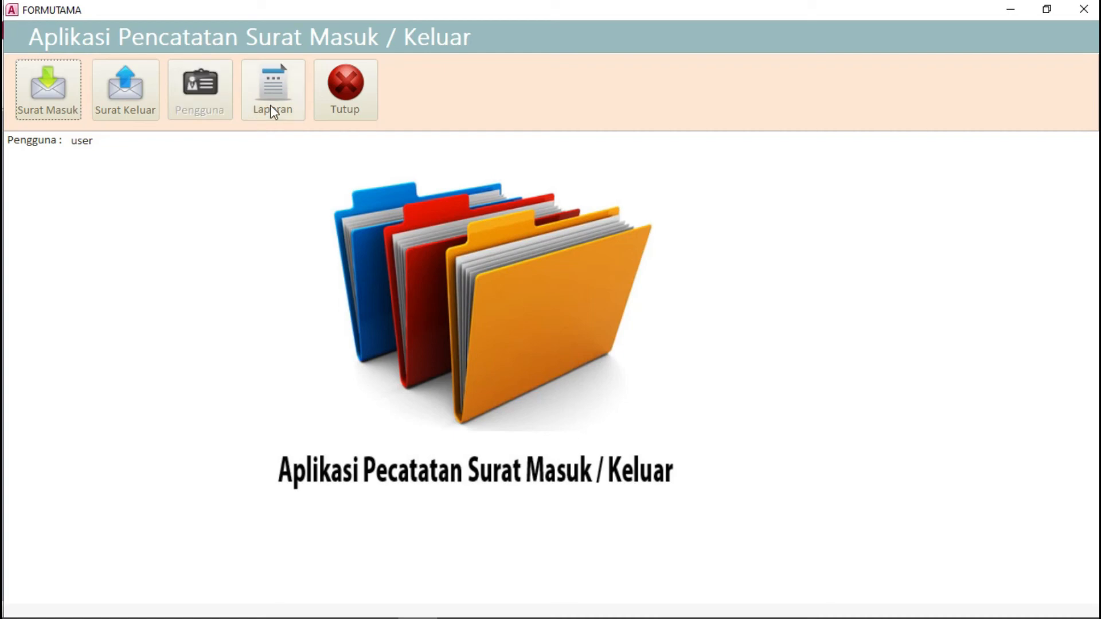
Step: Exit the main menu and restart Access with the letter database
left_click(339, 102)
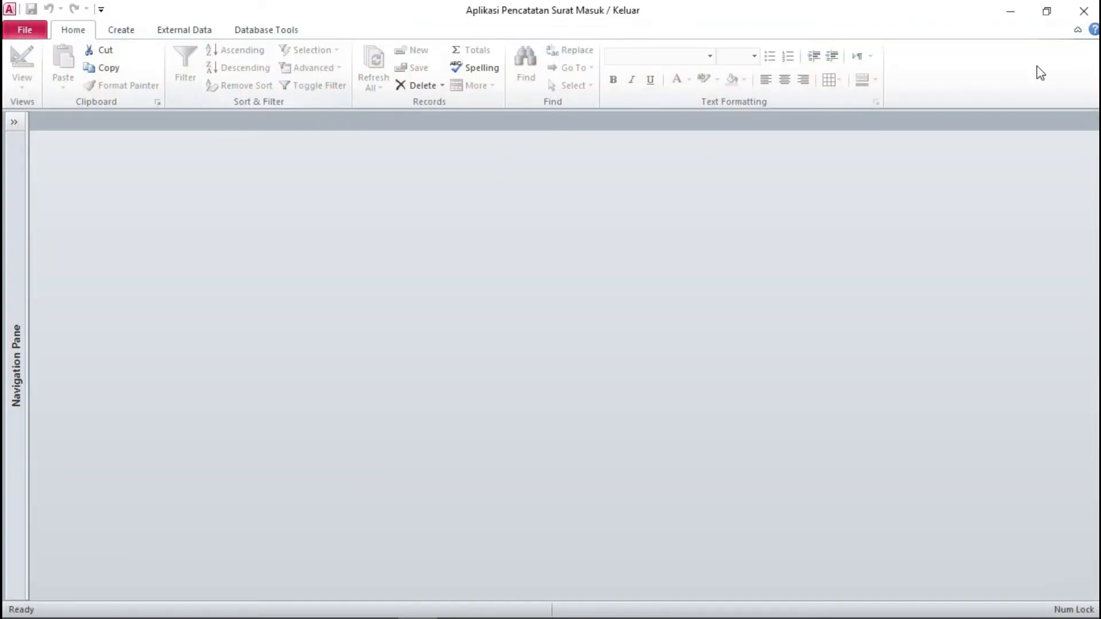
left_click(1083, 11)
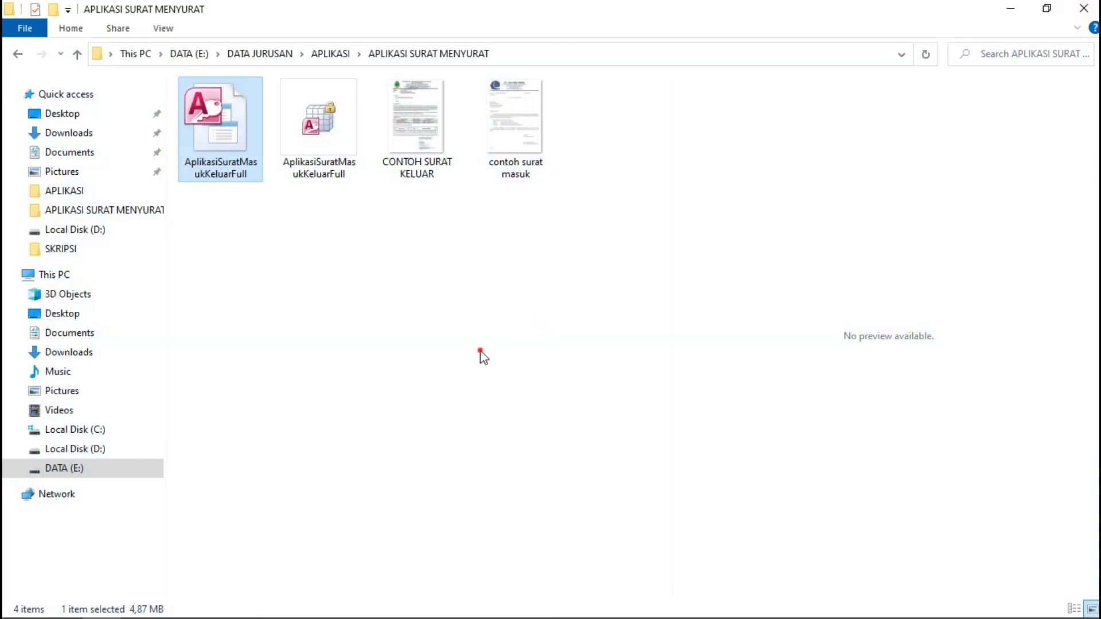
double_click(225, 147)
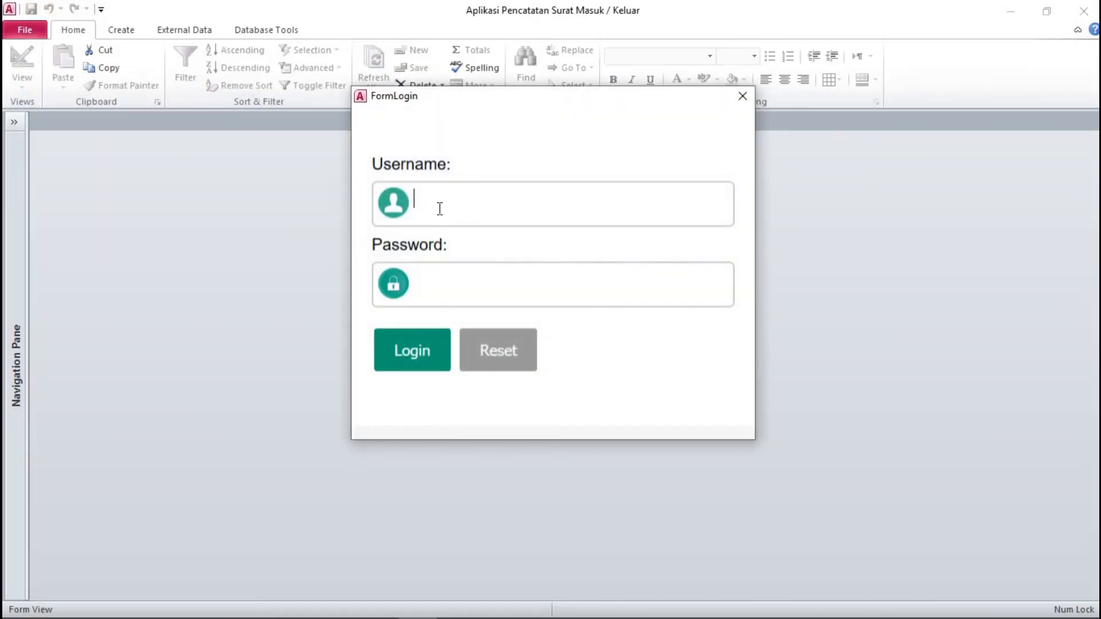
Step: Log in with the 'admin' username and its password
type("admin")
left_click(448, 285)
type("*****")
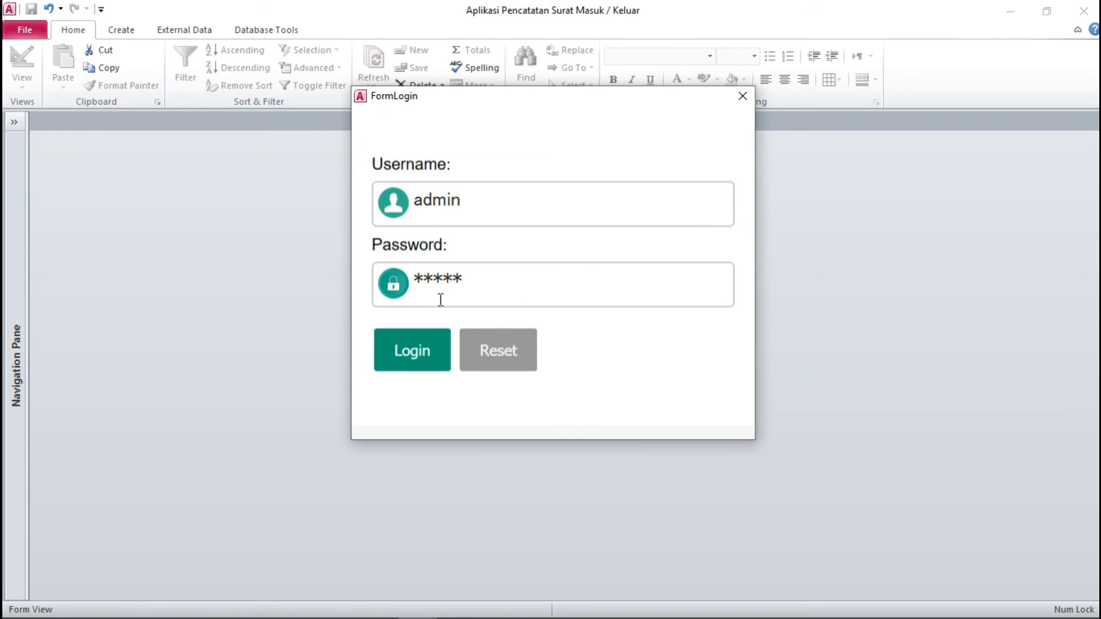
left_click(419, 347)
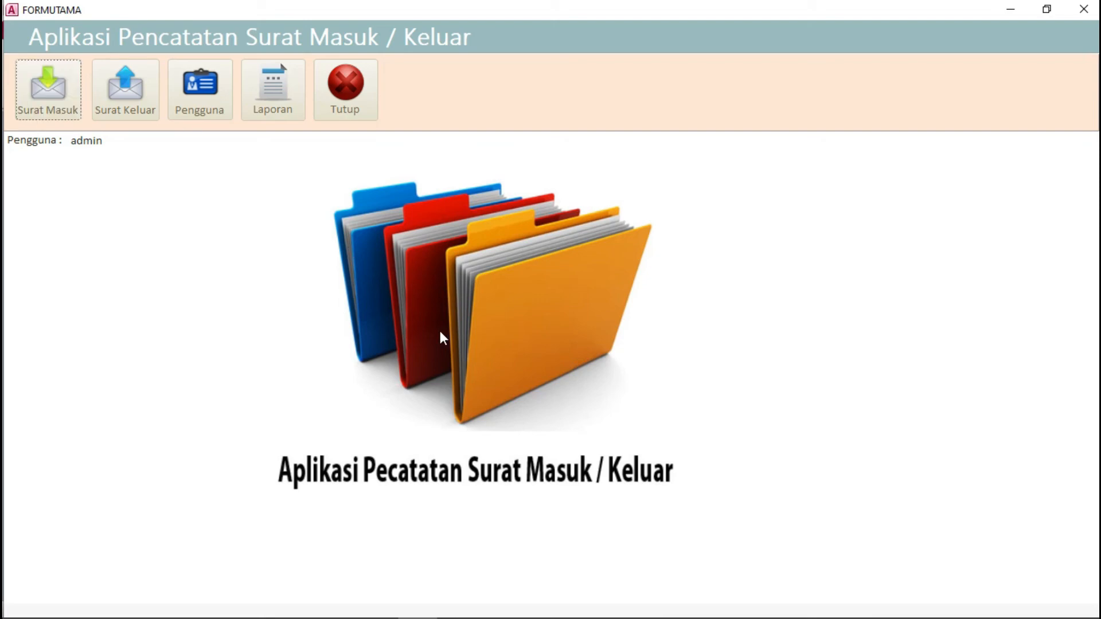
Step: Open the Laporan report form and select the Surat Masuk date fields
left_click(263, 103)
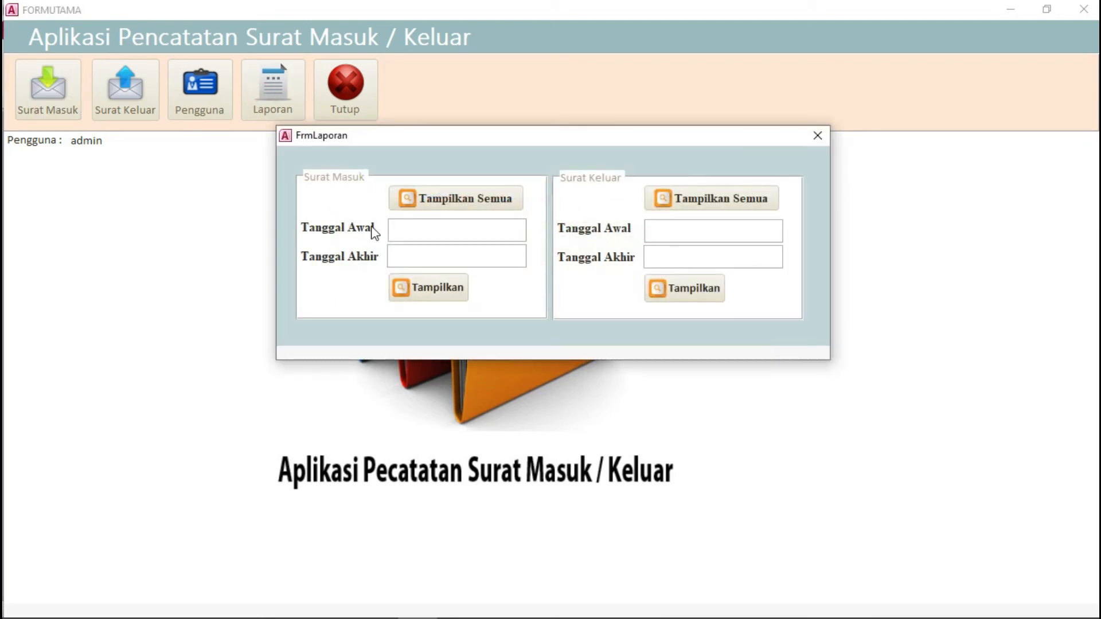
left_click(409, 235)
left_click(431, 255)
left_click(430, 236)
left_click(452, 254)
left_click(451, 231)
left_click(461, 253)
left_click(464, 230)
left_click(467, 254)
left_click(490, 231)
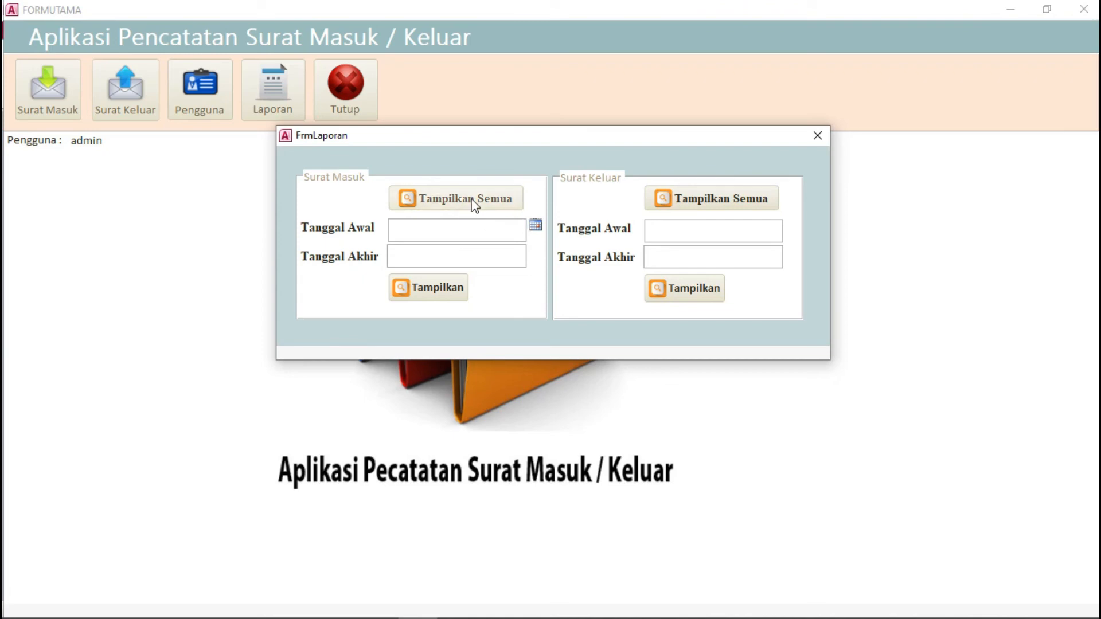
Step: Use the date pickers to set Tanggal Awal to 1 October and Tanggal Akhir to 10 October 2021
left_click(535, 227)
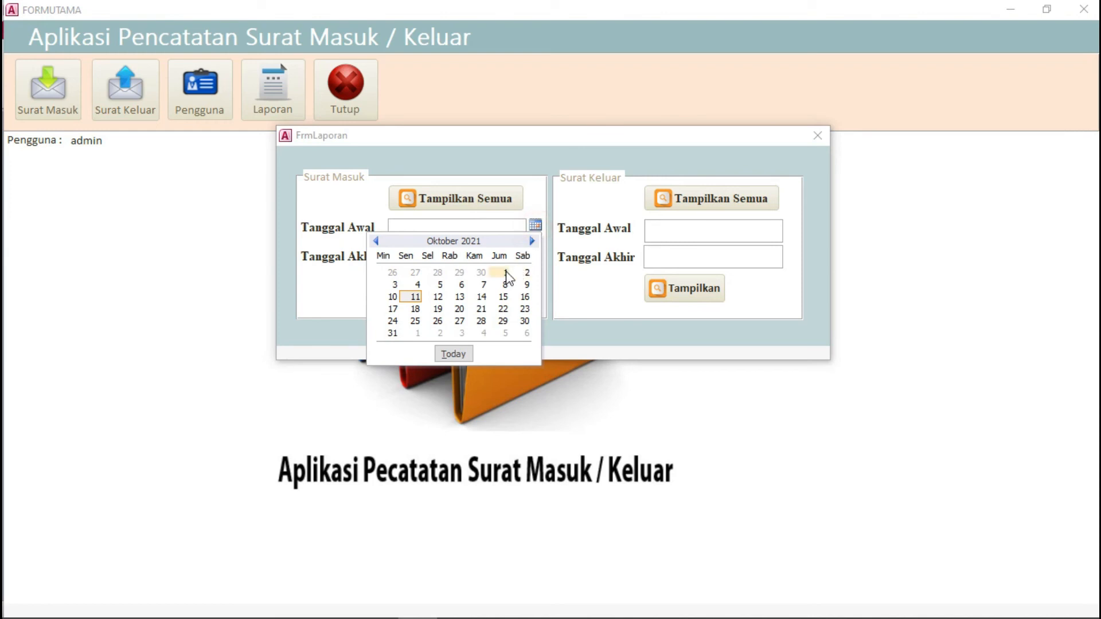
left_click(506, 273)
left_click(502, 253)
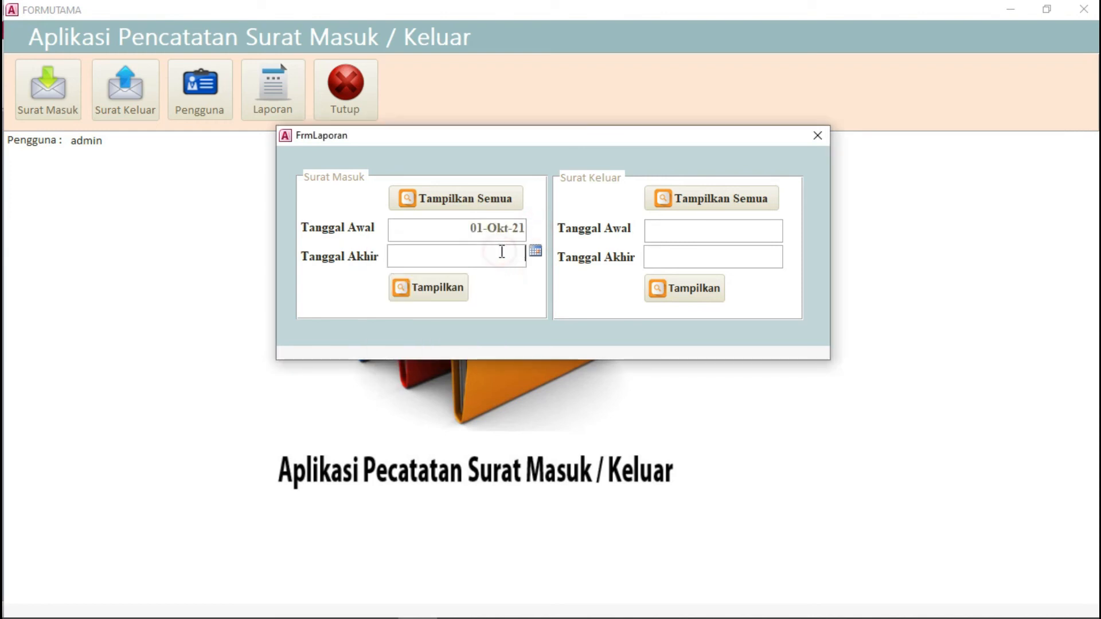
left_click(535, 252)
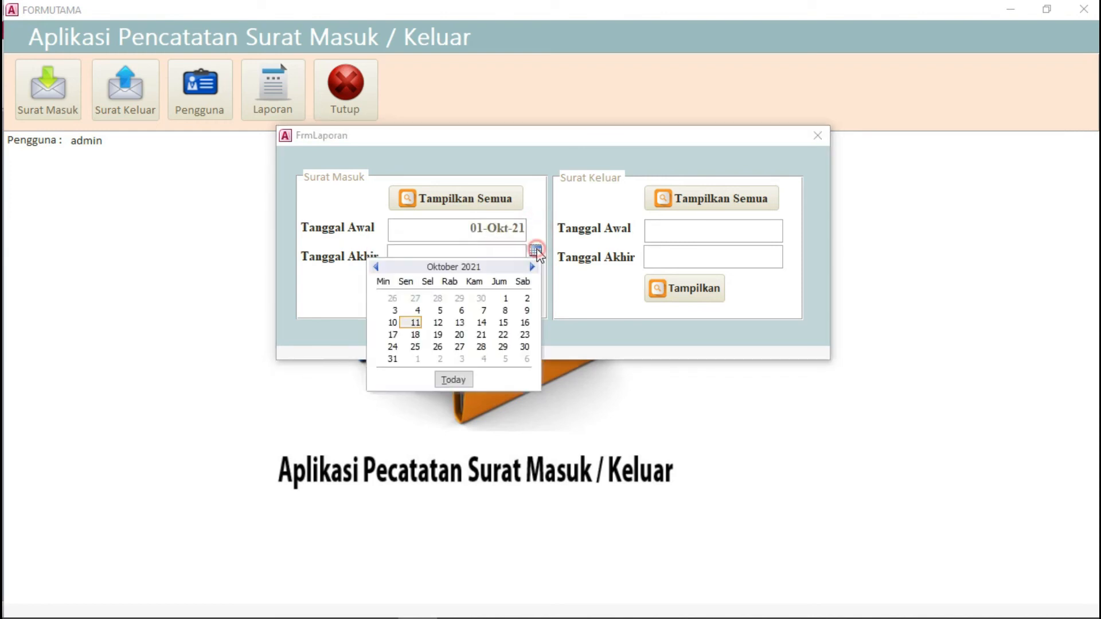
left_click(393, 323)
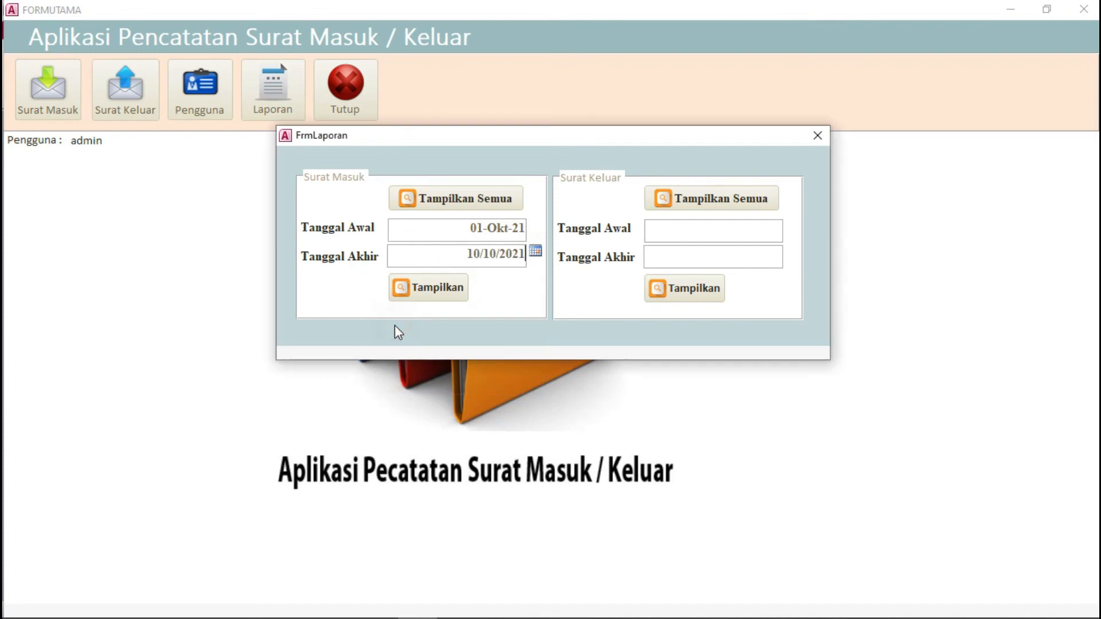
left_click(449, 292)
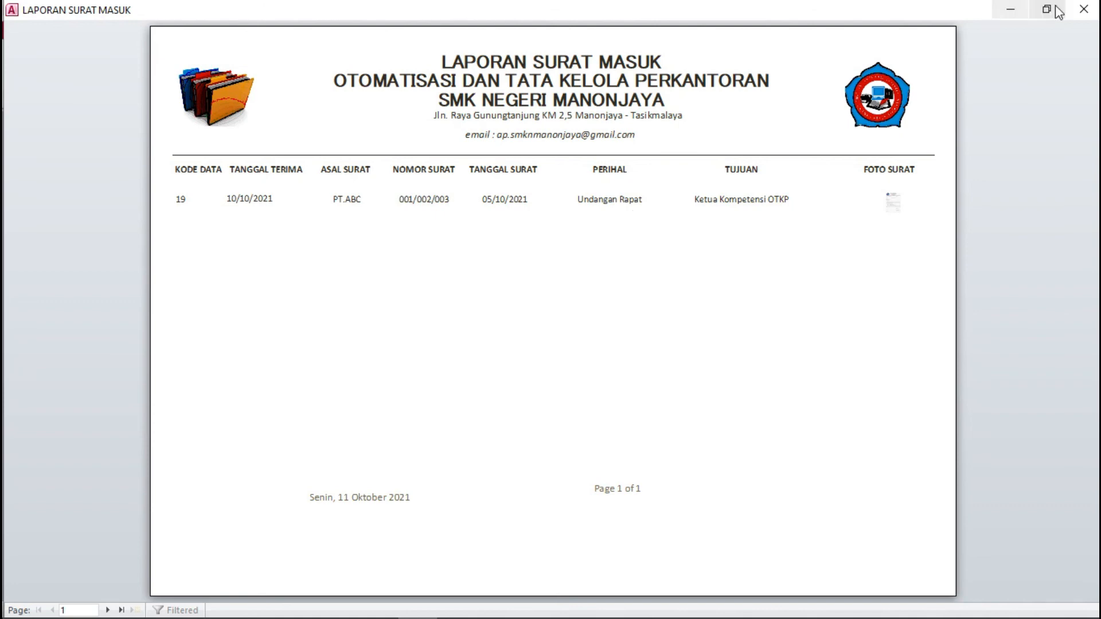
left_click(1084, 9)
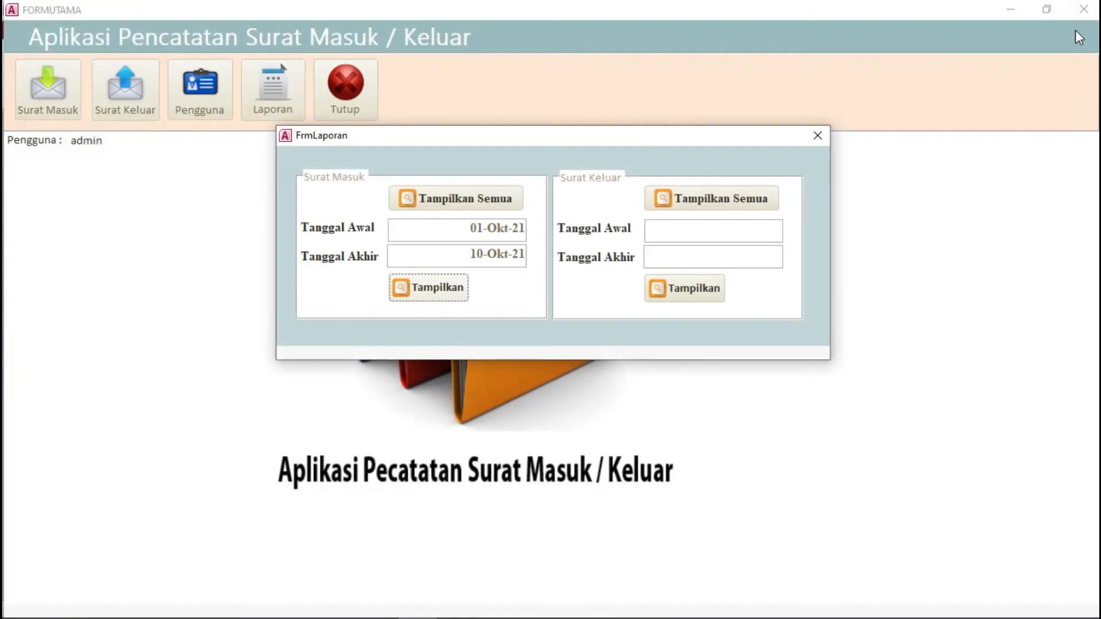
Step: Change Tanggal Akhir to 11-Okt-21, preview incoming letters, then show the all-incoming-letters report
left_click(482, 256)
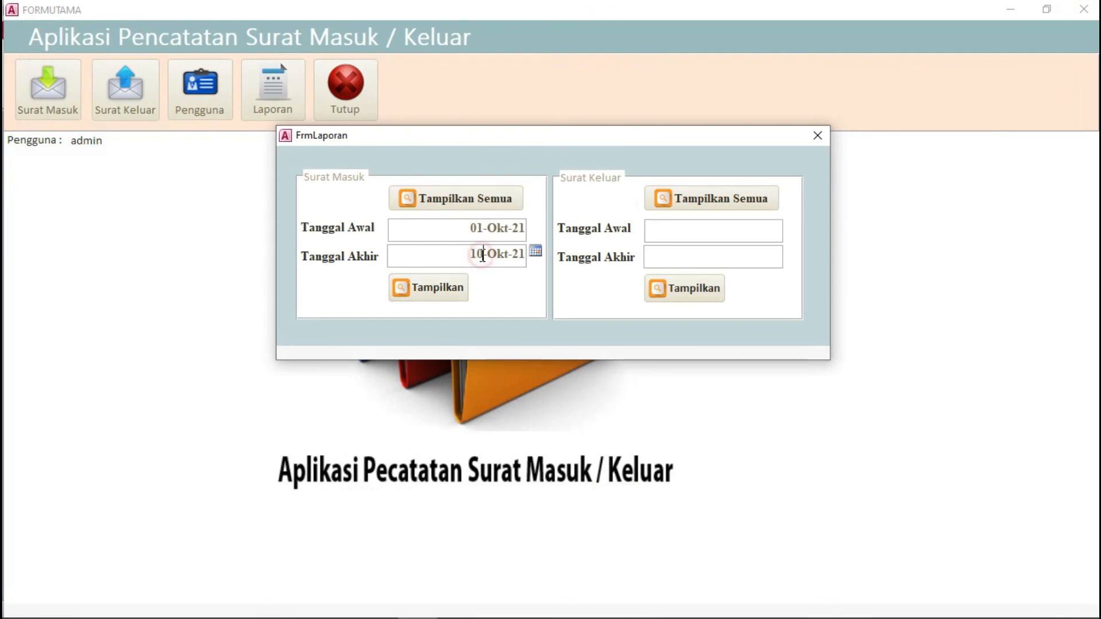
left_click(452, 296)
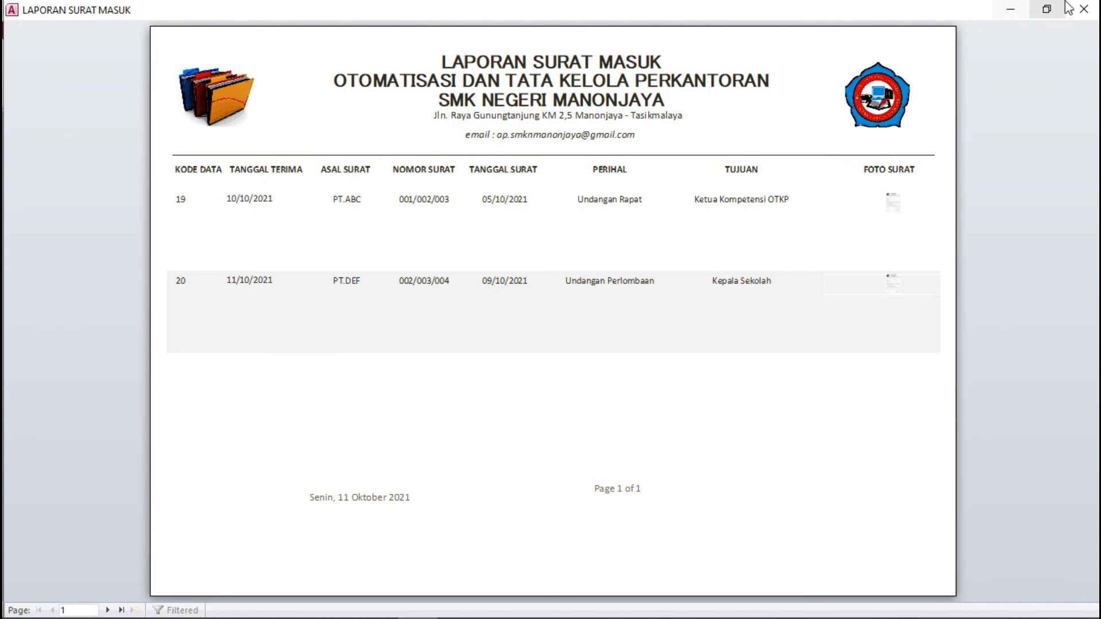
left_click(1084, 8)
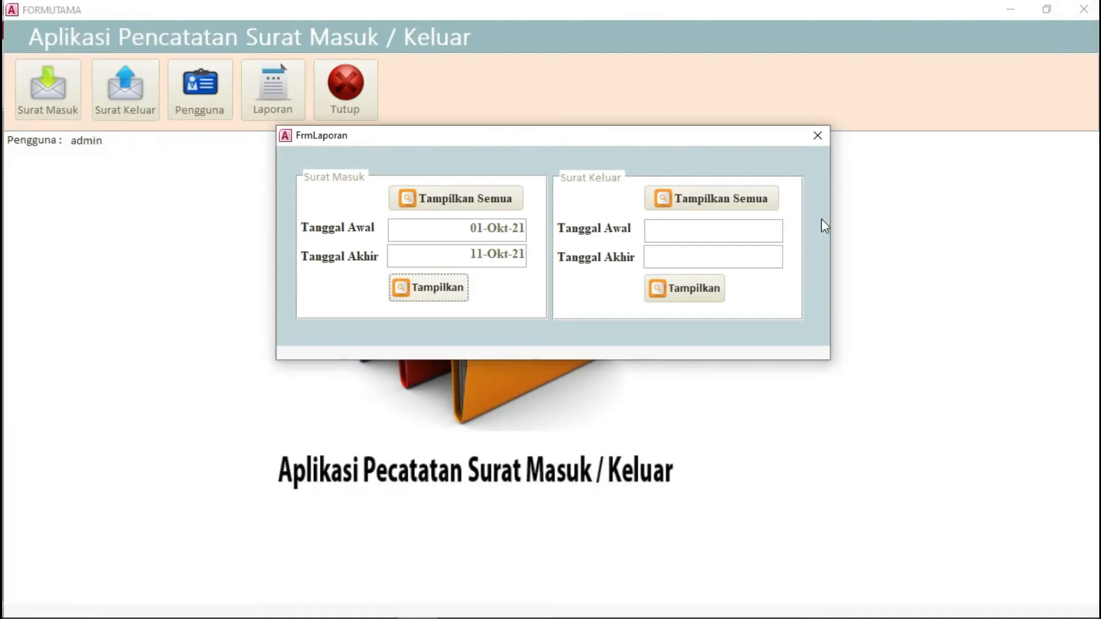
left_click(493, 209)
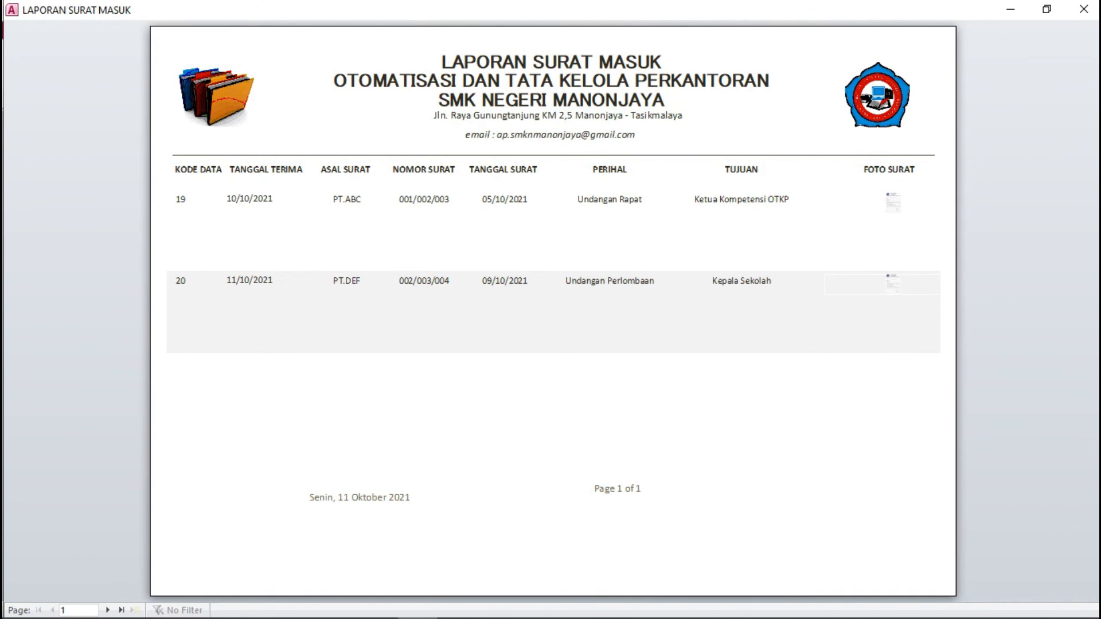
Step: Display the full Surat Keluar report, zoom in on the letter photo and back out, then close it
left_click(1084, 9)
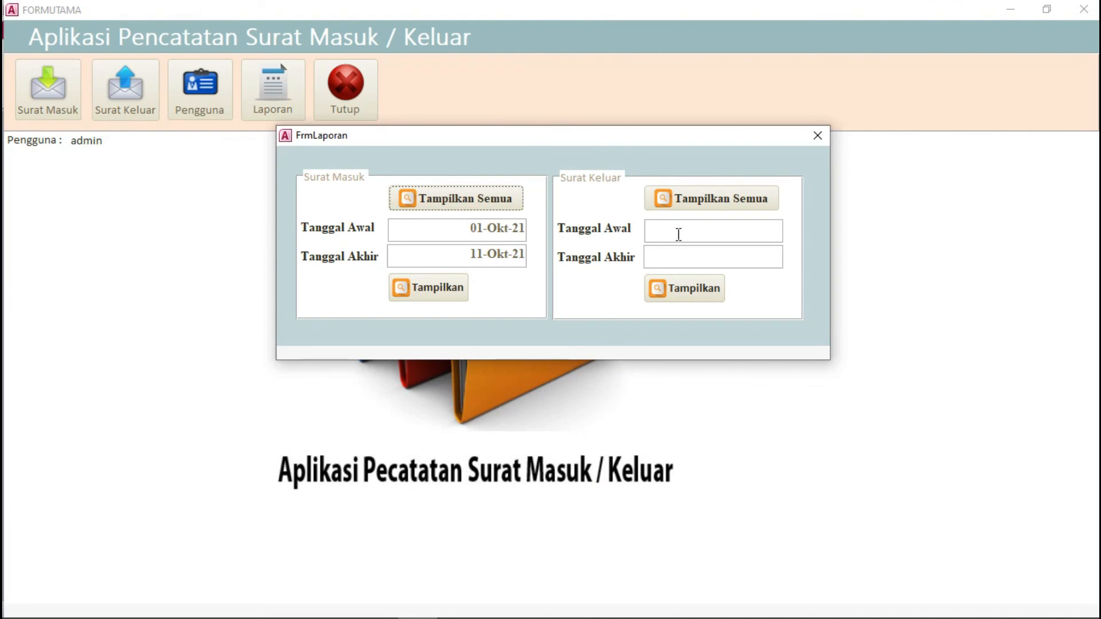
left_click(696, 199)
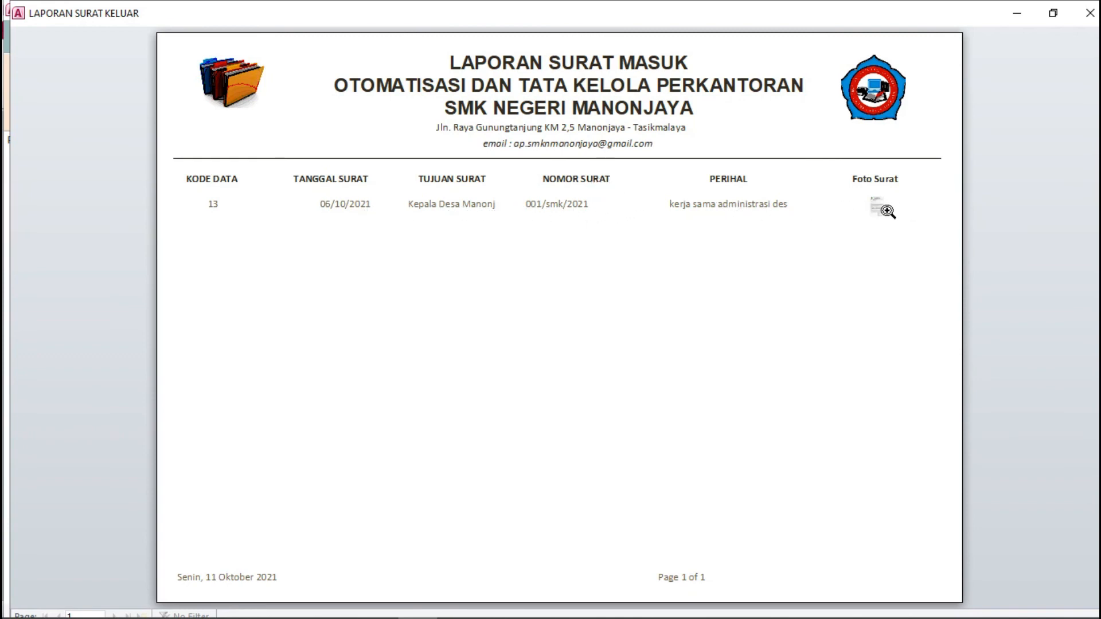
left_click(883, 209)
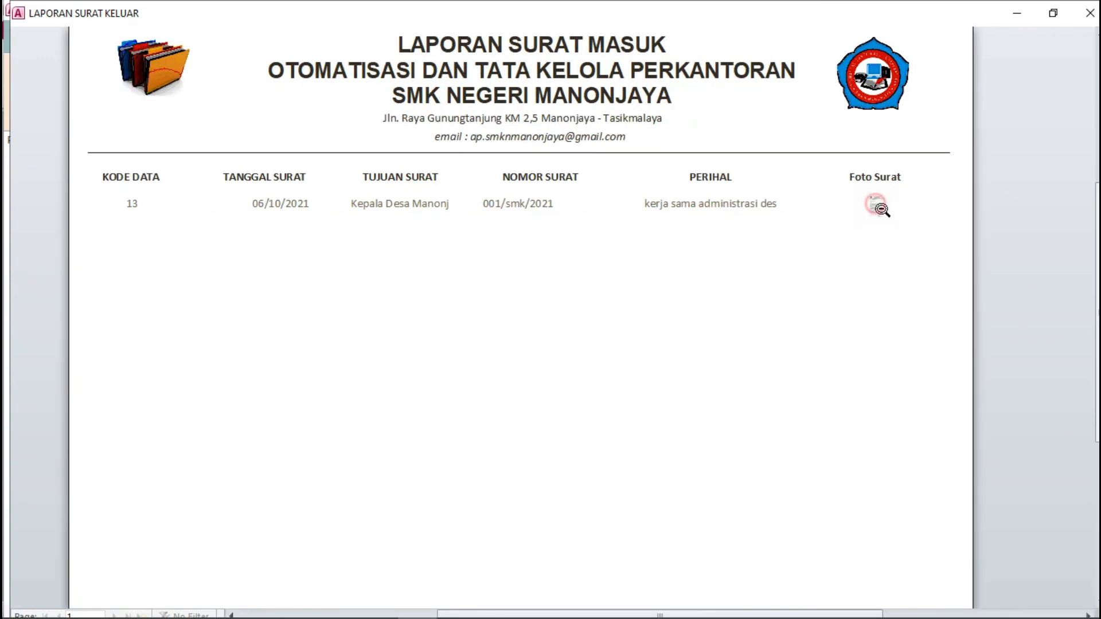
left_click(883, 209)
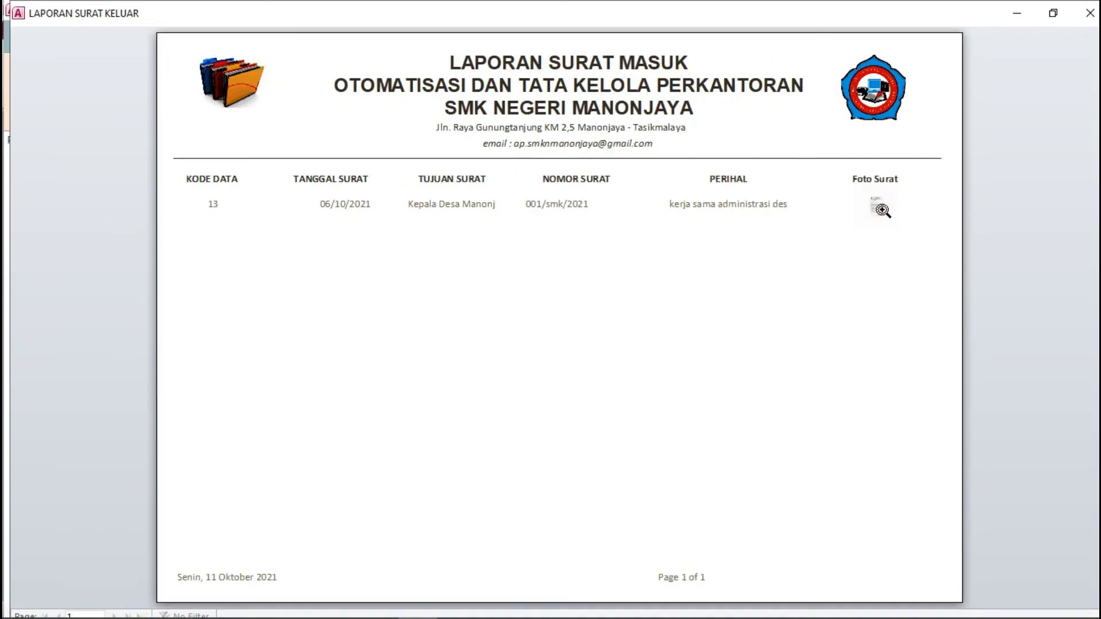
left_click(1091, 13)
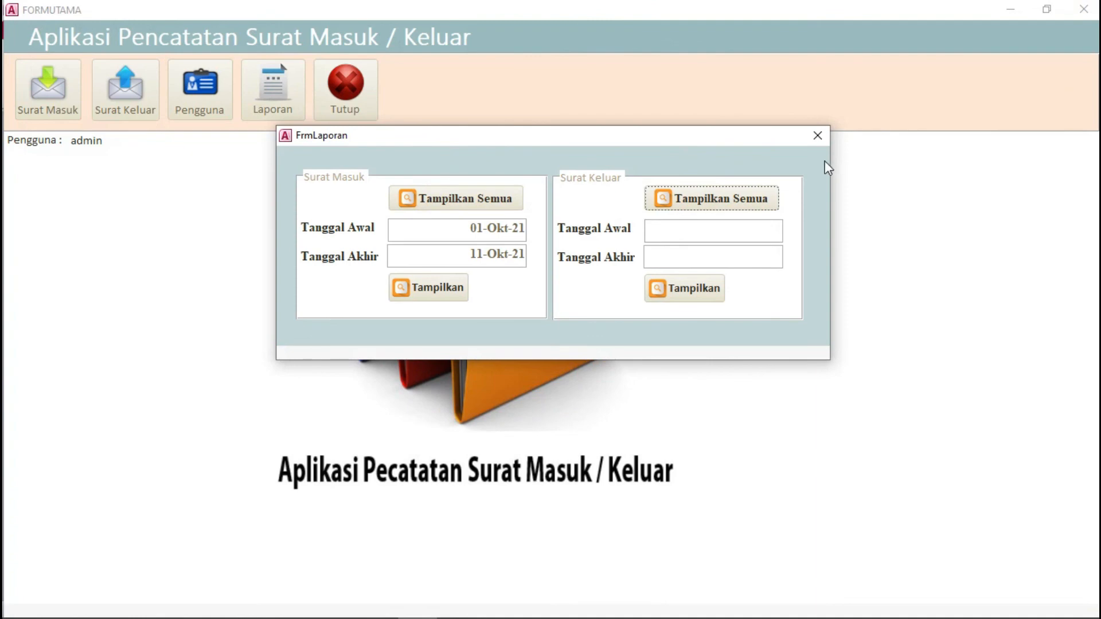